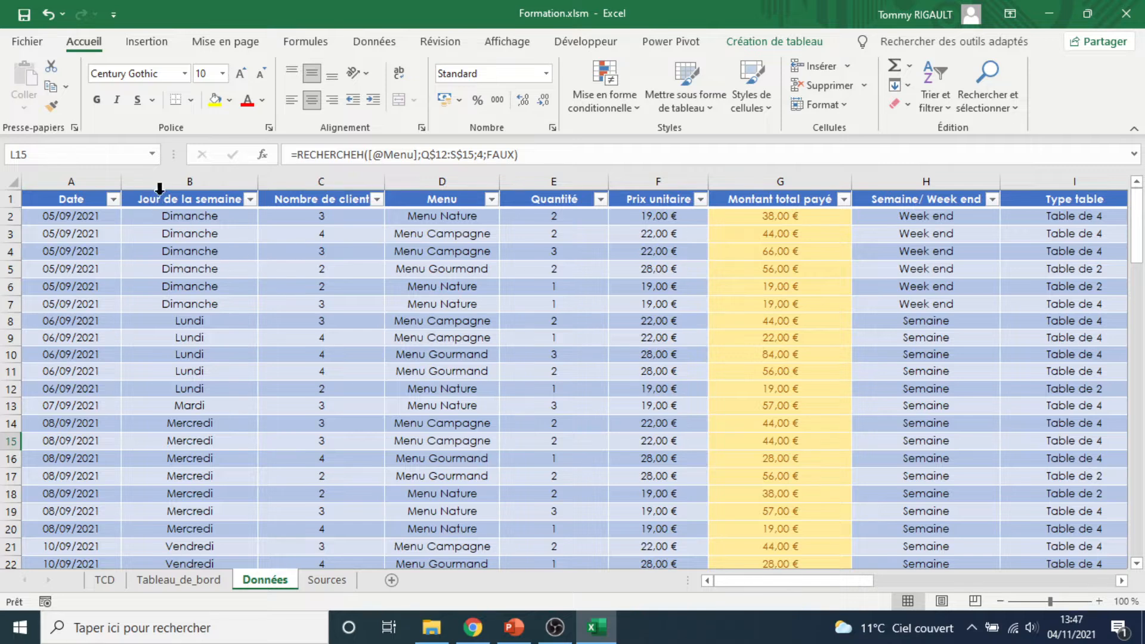
# Sort the table by the Jour de la semaine column from A to Z
pyautogui.click(250, 200)
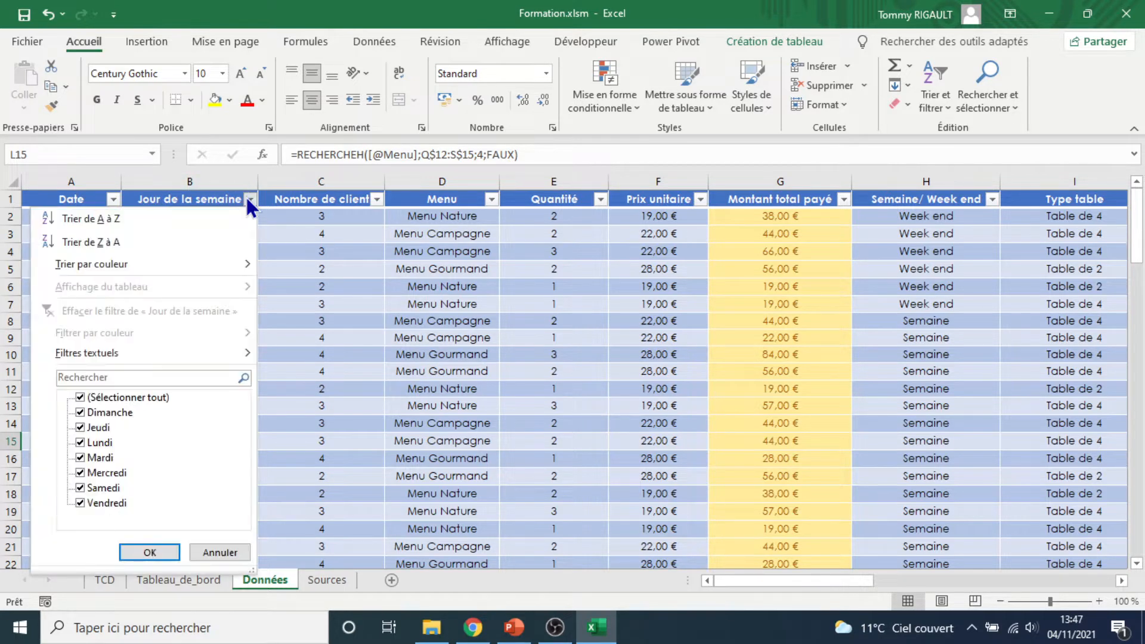
pyautogui.click(173, 218)
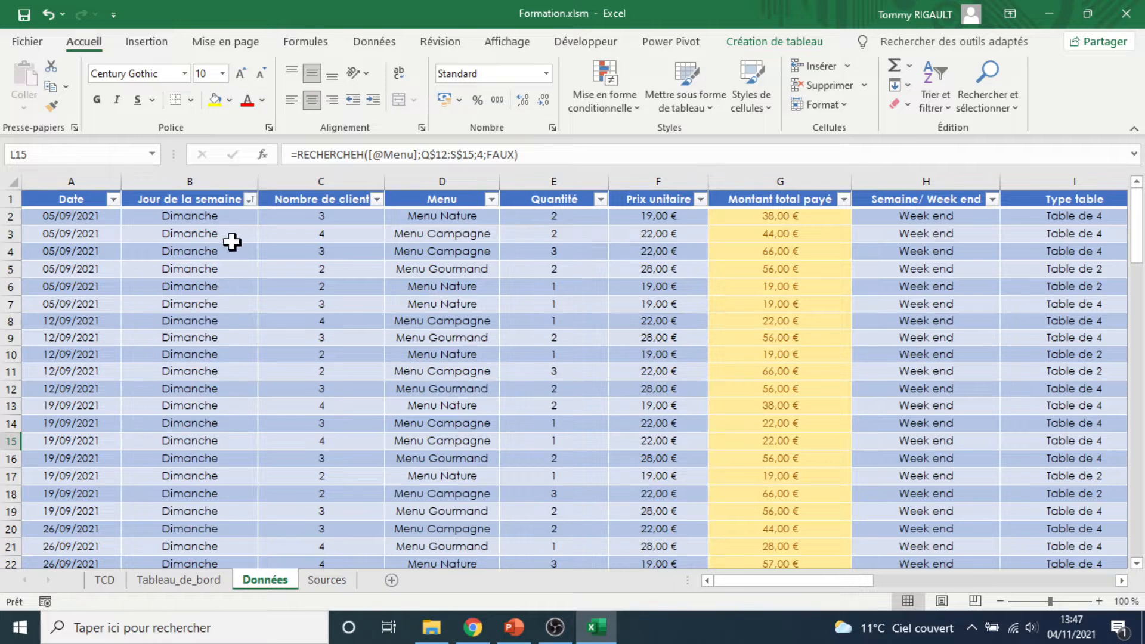
# Scroll through the sorted rows to examine how the days of the week are ordered
pyautogui.scroll(-5, 232, 239)
pyautogui.scroll(-7, 208, 291)
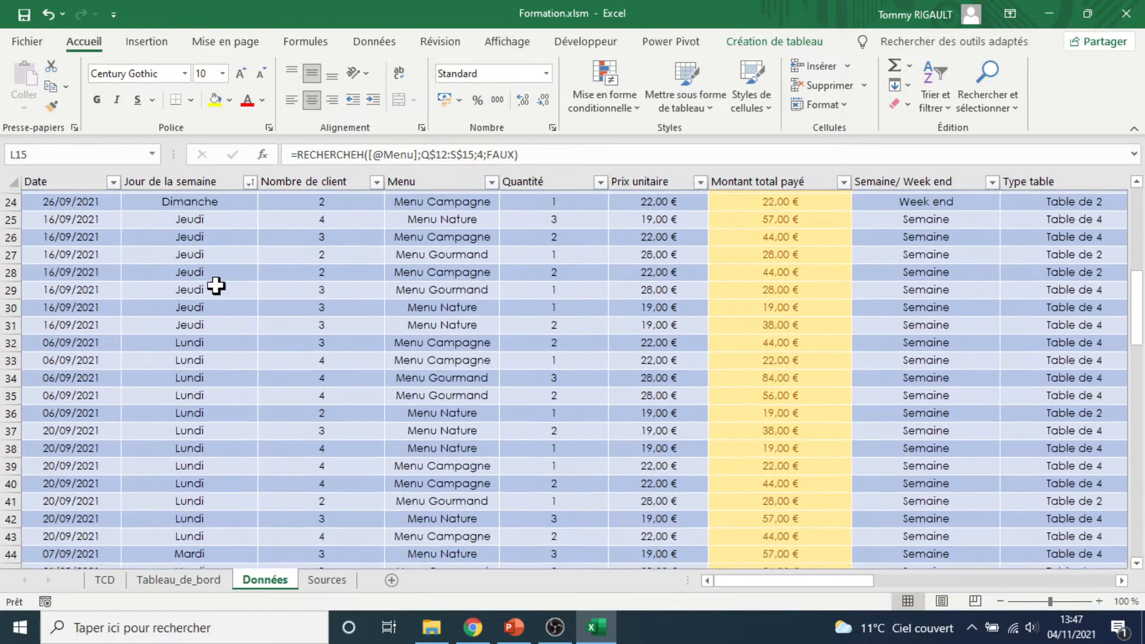
pyautogui.scroll(-12, 238, 392)
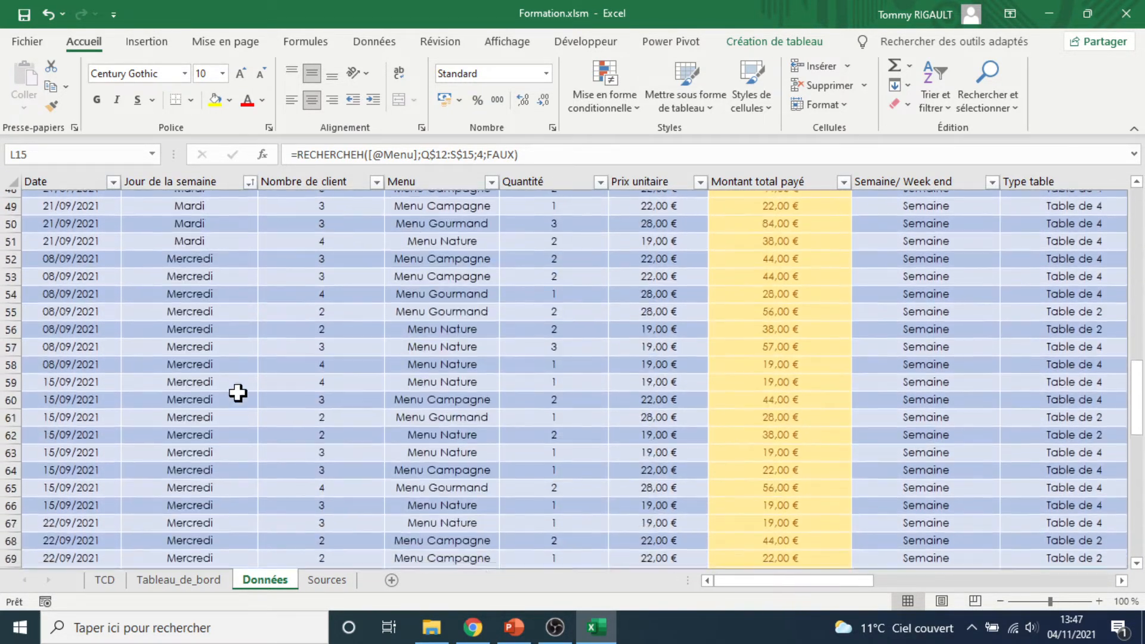
pyautogui.scroll(-6, 238, 392)
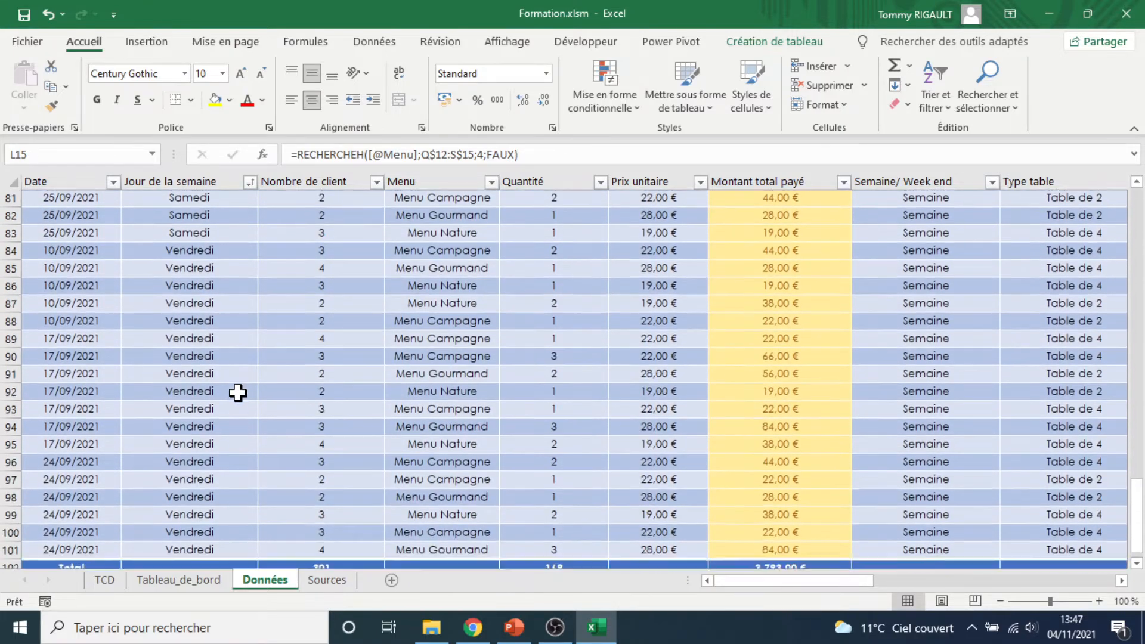
pyautogui.scroll(16, 238, 392)
pyautogui.scroll(13, 238, 393)
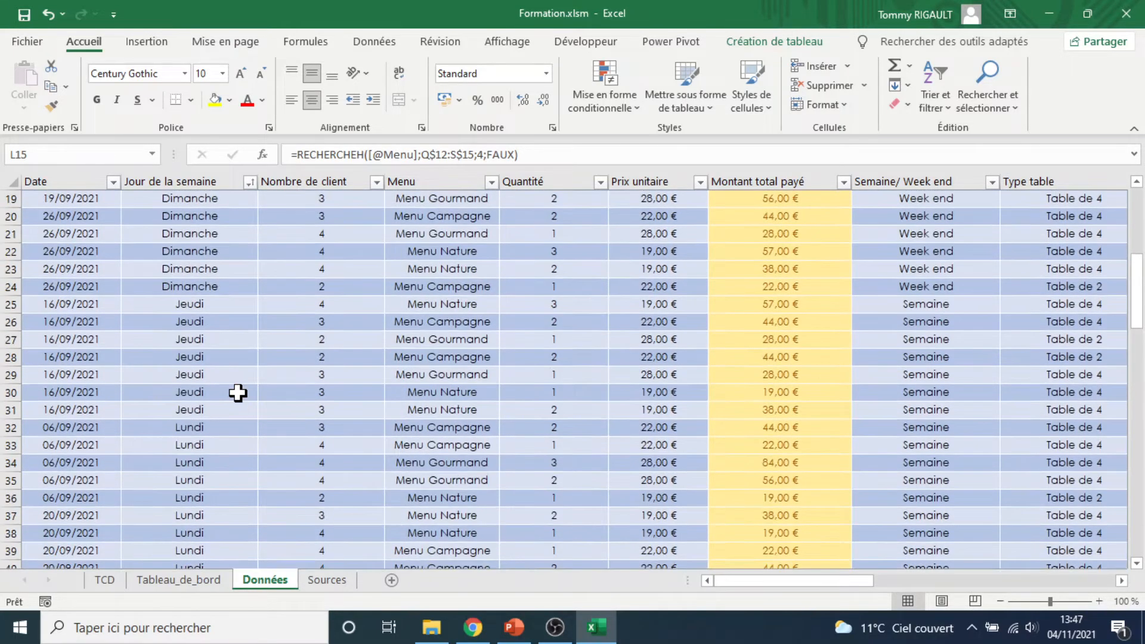
pyautogui.click(250, 200)
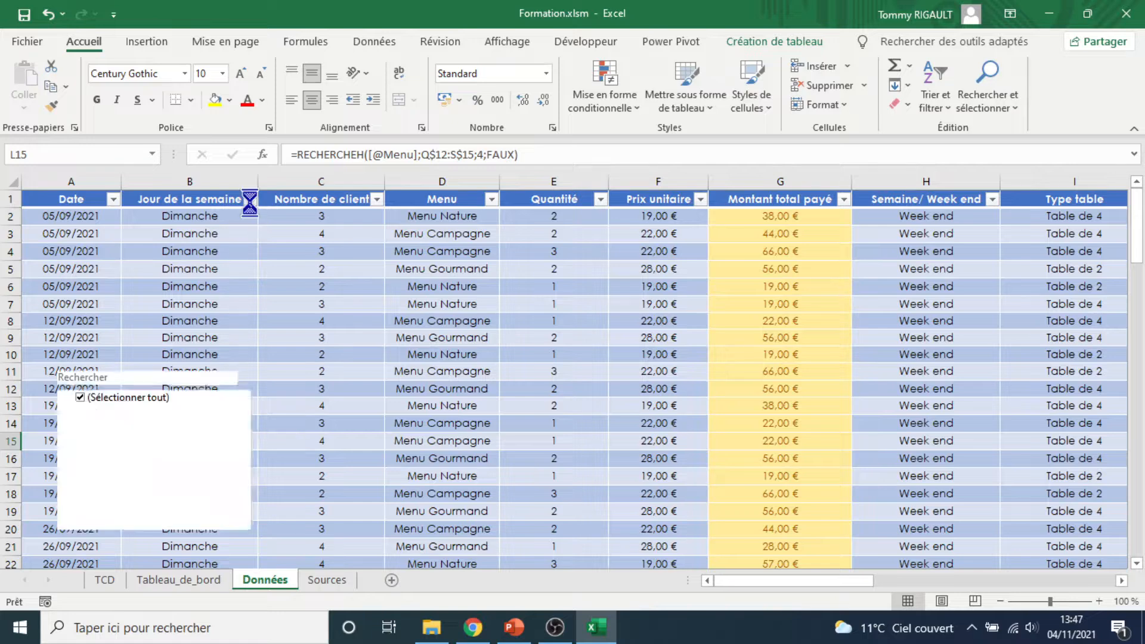
pyautogui.click(249, 201)
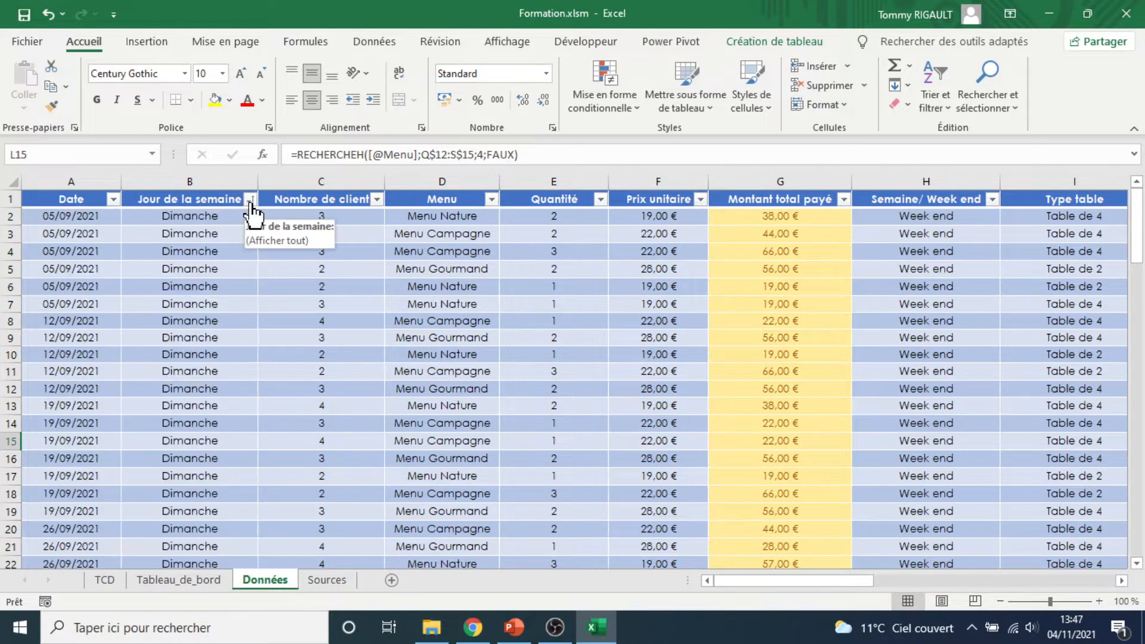
# Open the custom Sort dialog and set the first level to Menu, sorted on cell values from A to Z
pyautogui.click(376, 38)
pyautogui.click(539, 67)
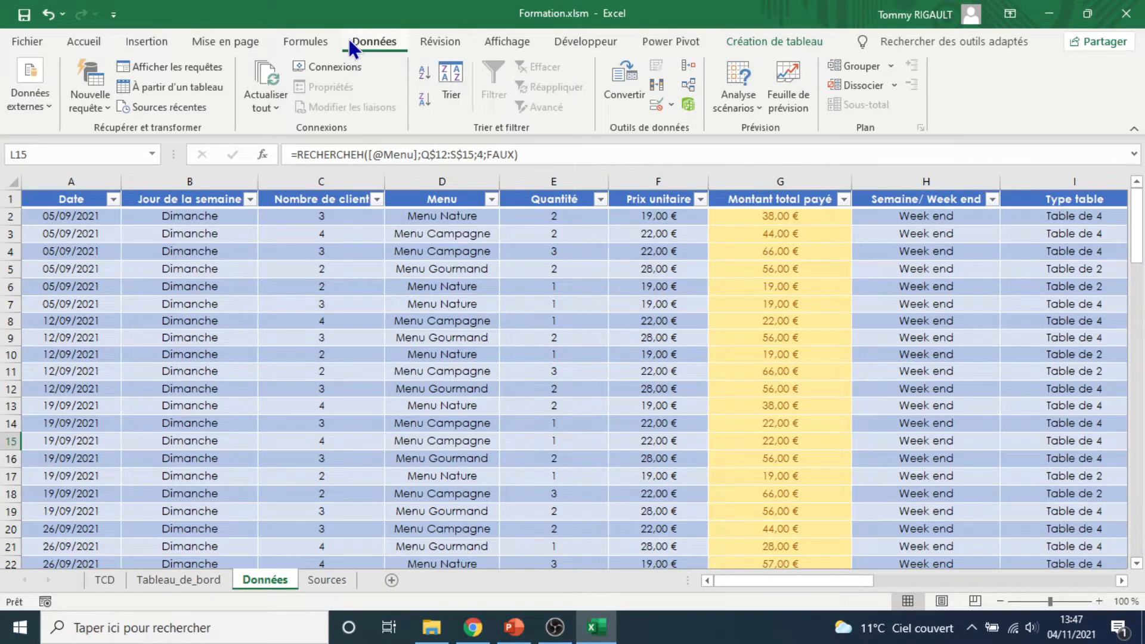
pyautogui.click(457, 80)
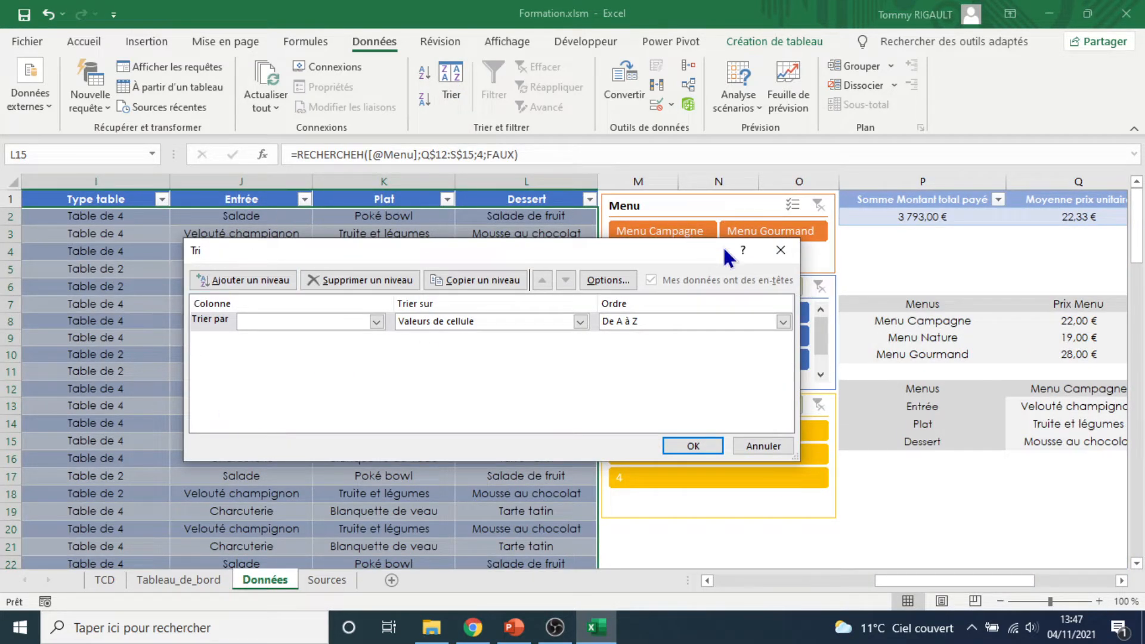
pyautogui.click(376, 322)
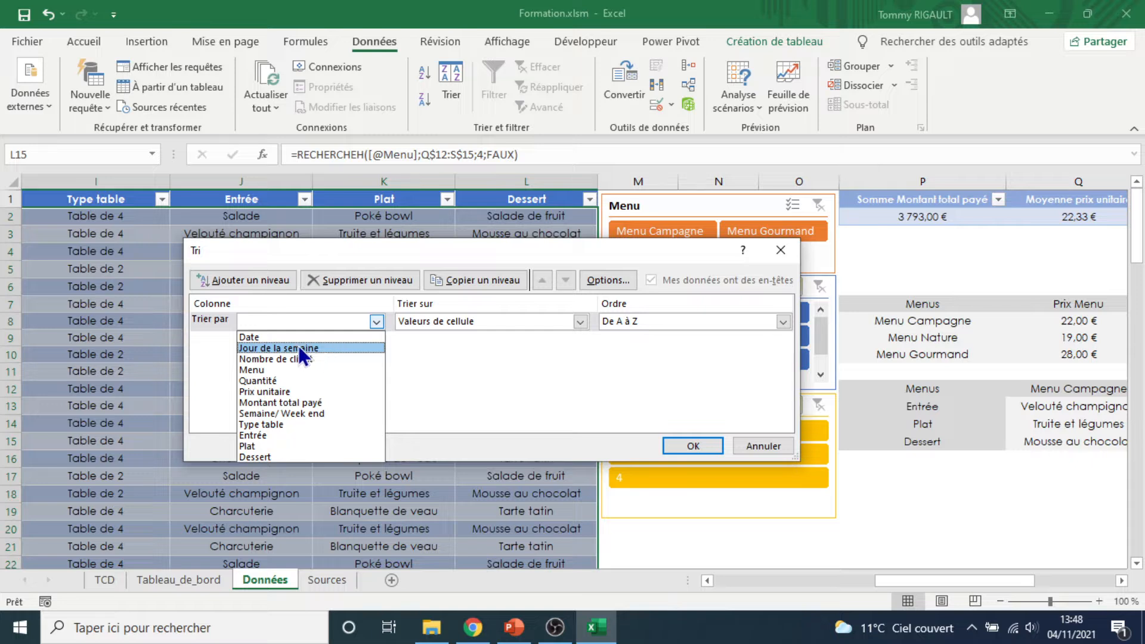
pyautogui.click(289, 370)
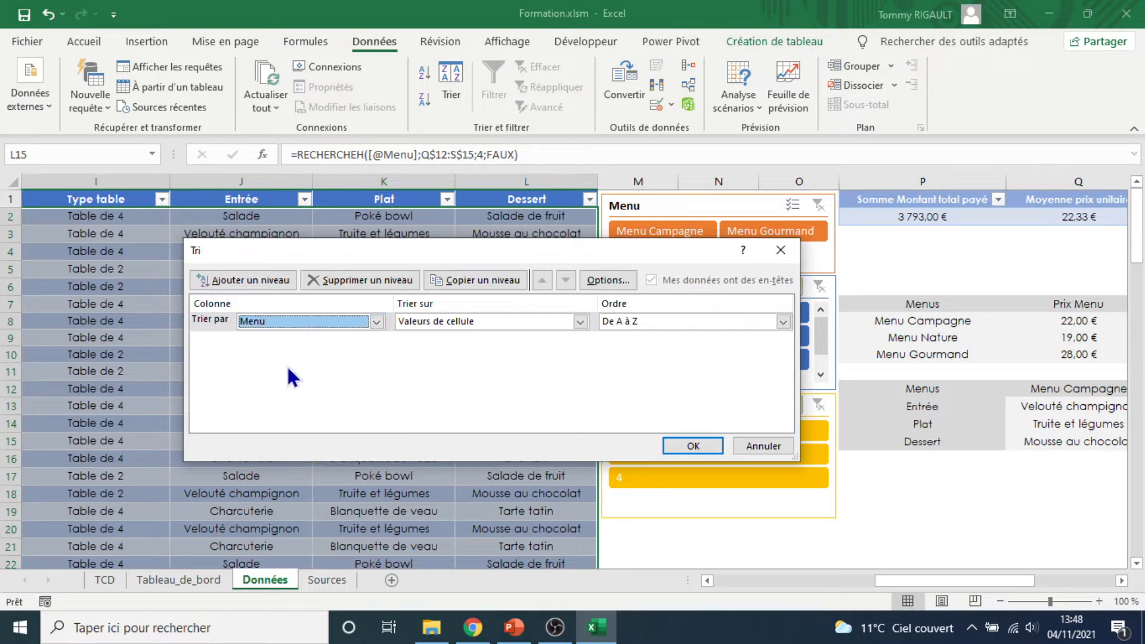
pyautogui.click(781, 322)
pyautogui.click(781, 322)
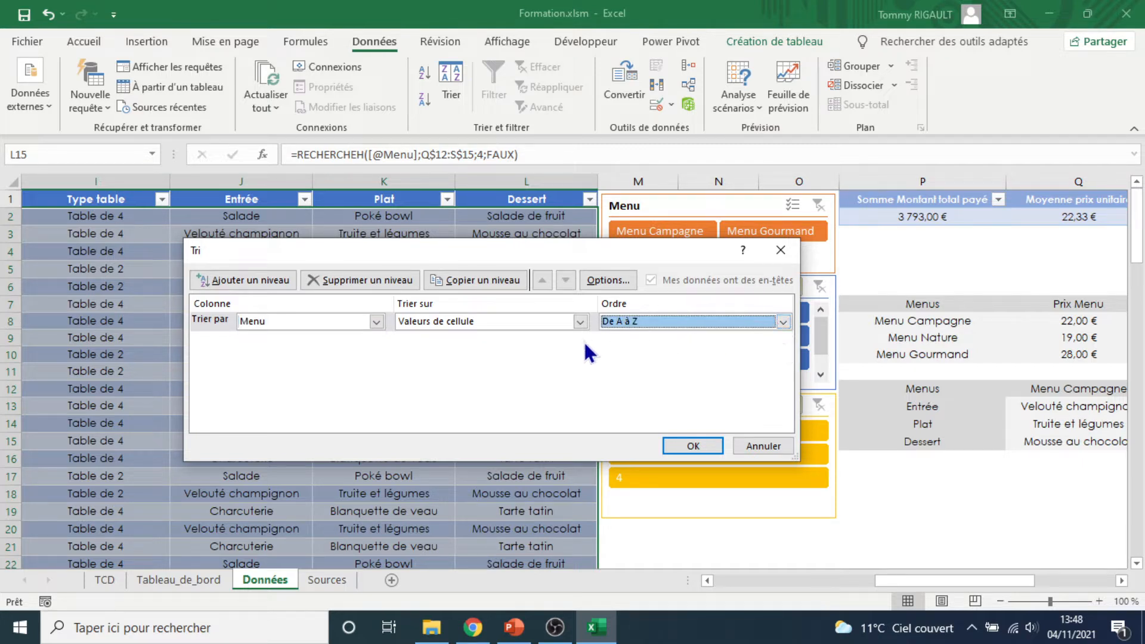
pyautogui.click(578, 322)
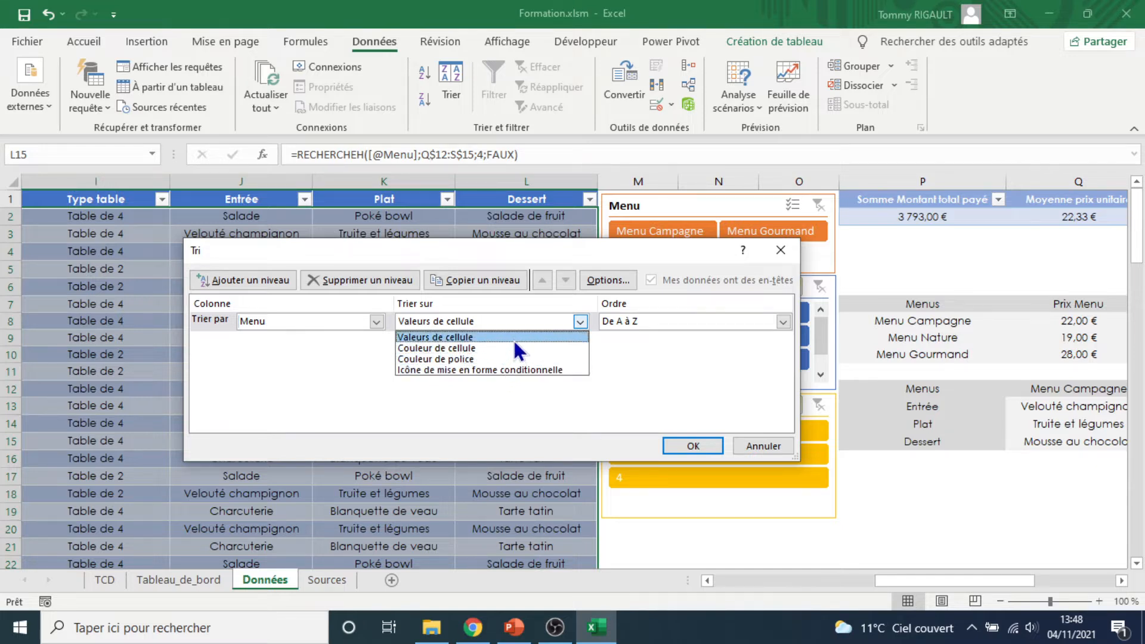
pyautogui.click(495, 337)
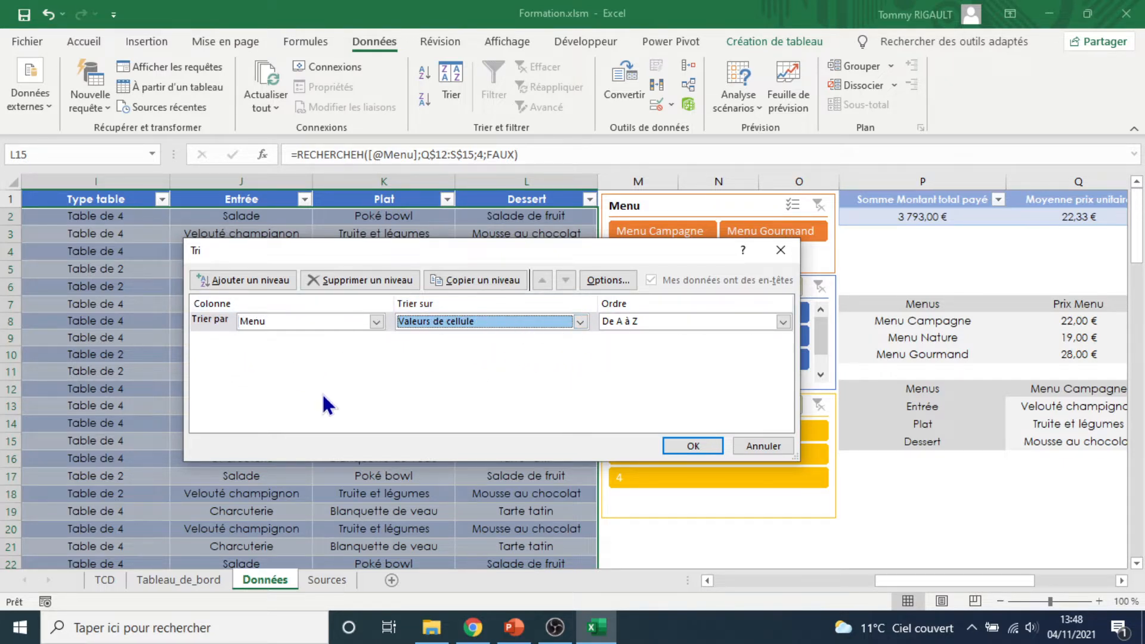
# Add a second sort level on Jour de la semaine
pyautogui.click(222, 284)
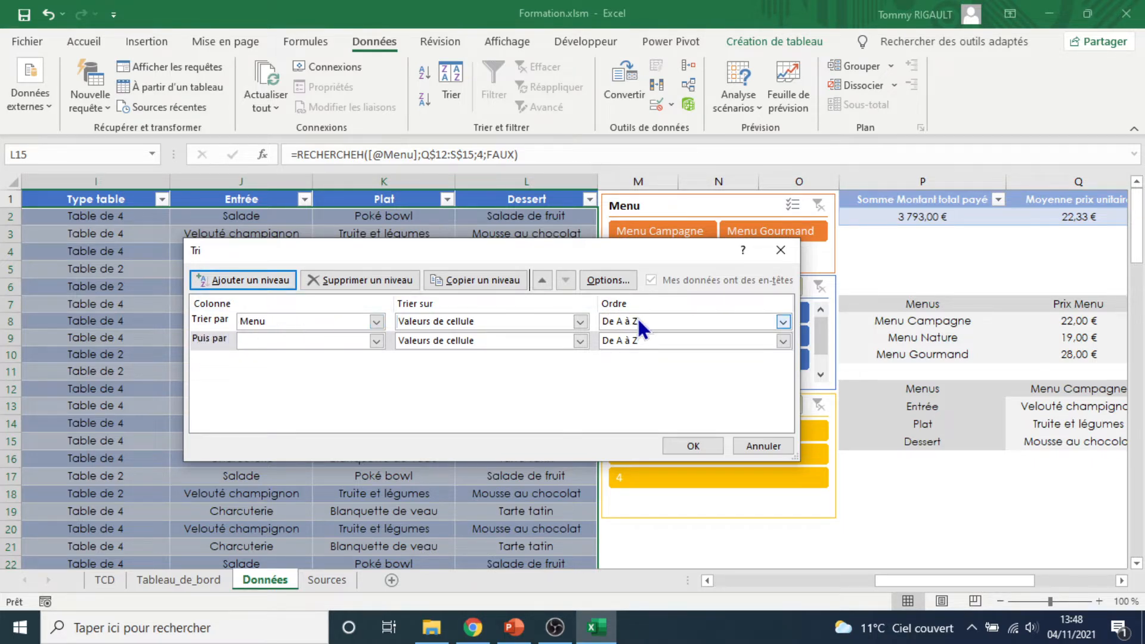
pyautogui.click(380, 338)
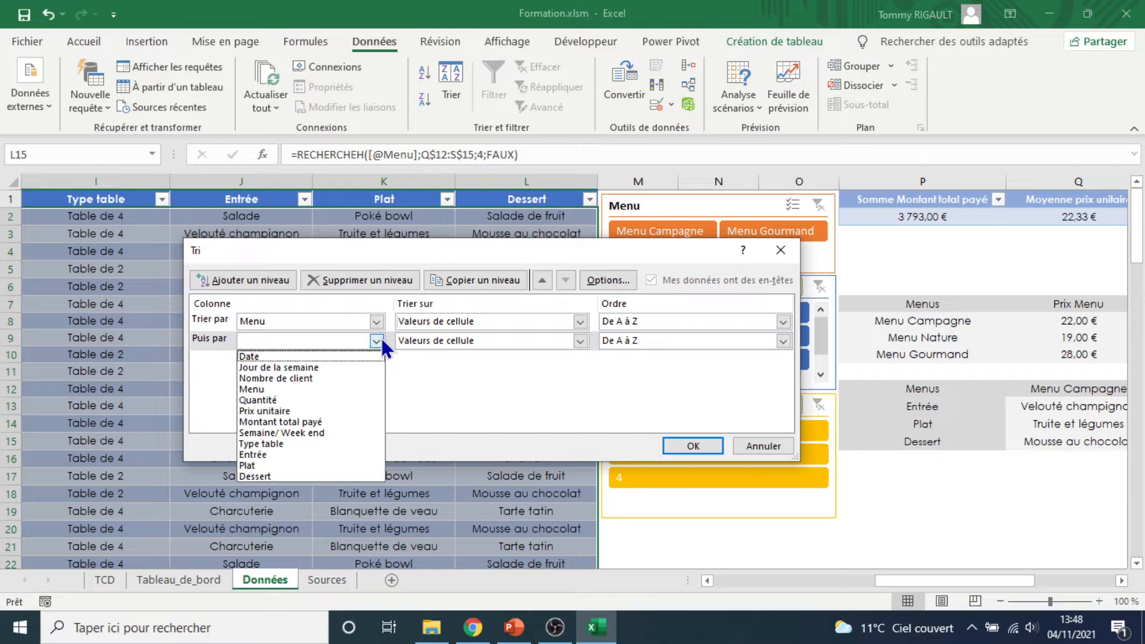
pyautogui.click(343, 363)
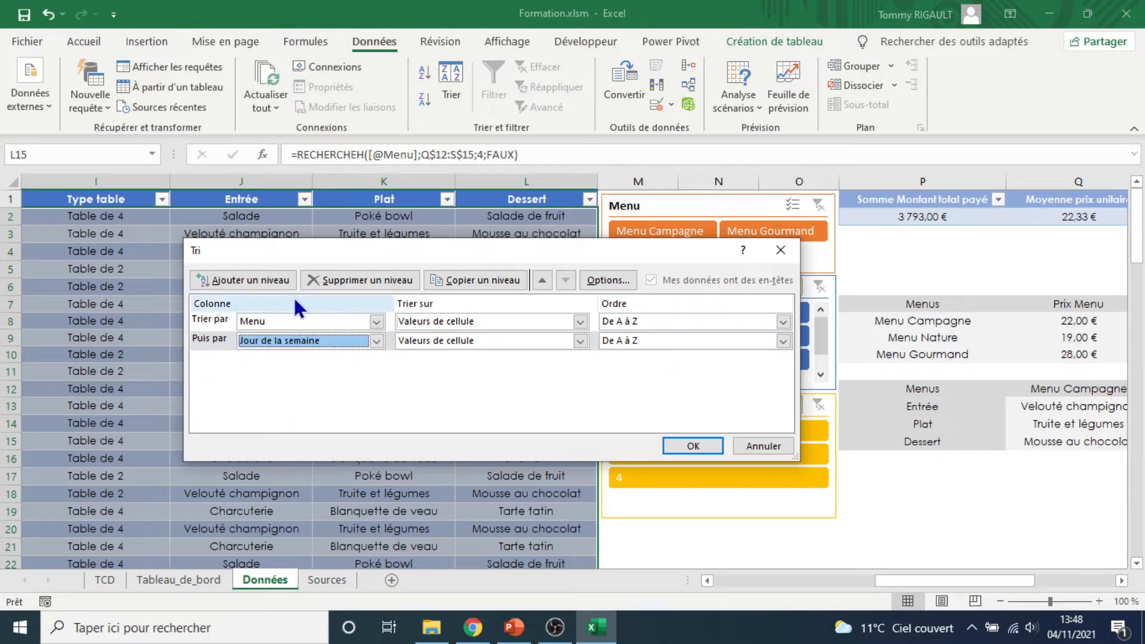
# Add a third sort level on Nombre de client from smallest to largest and apply the sort
pyautogui.click(249, 280)
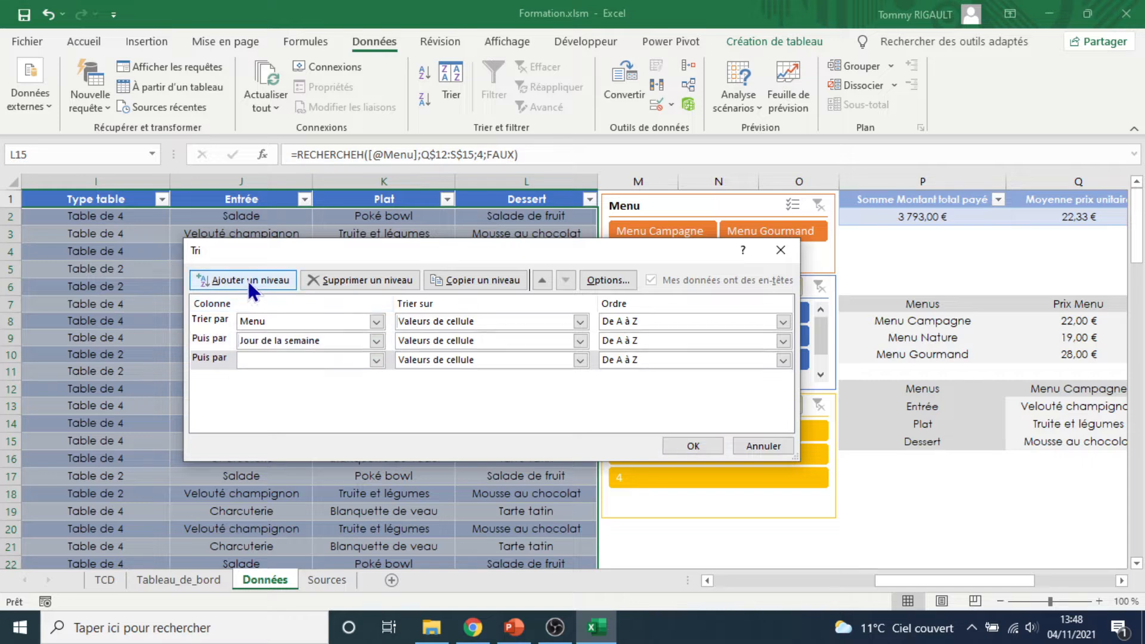
pyautogui.click(376, 360)
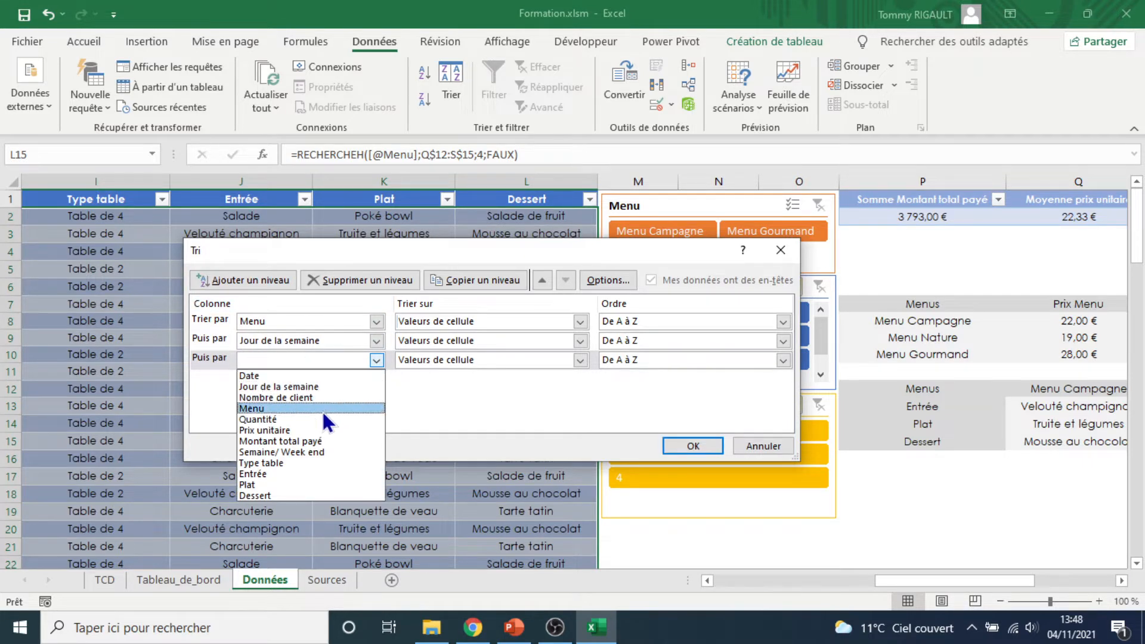
pyautogui.click(282, 398)
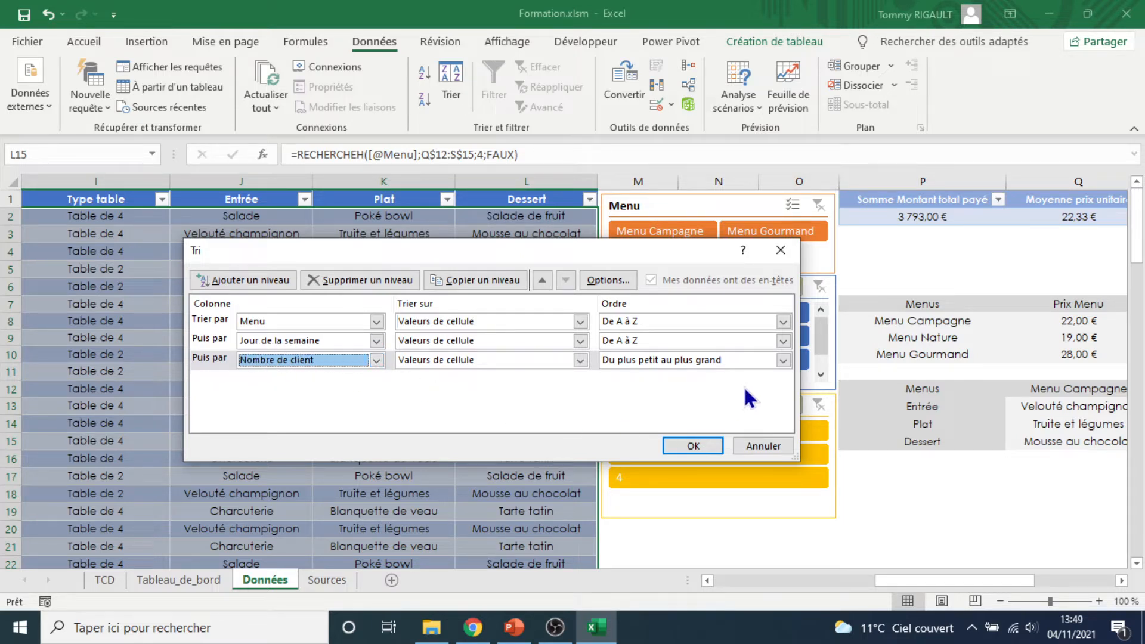
pyautogui.click(782, 361)
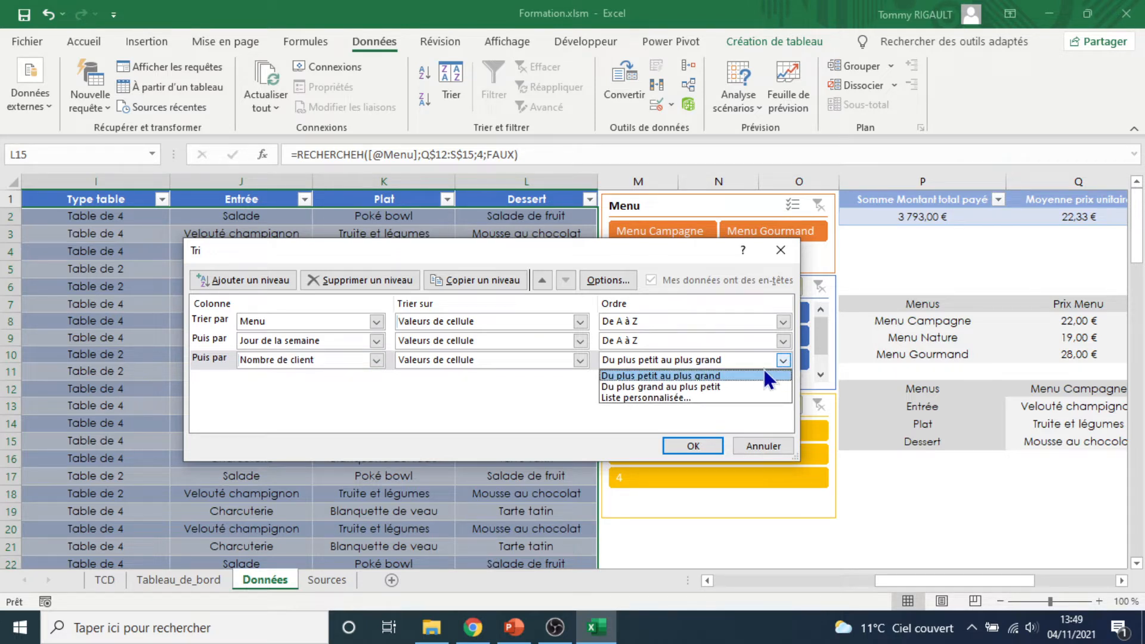
pyautogui.click(733, 377)
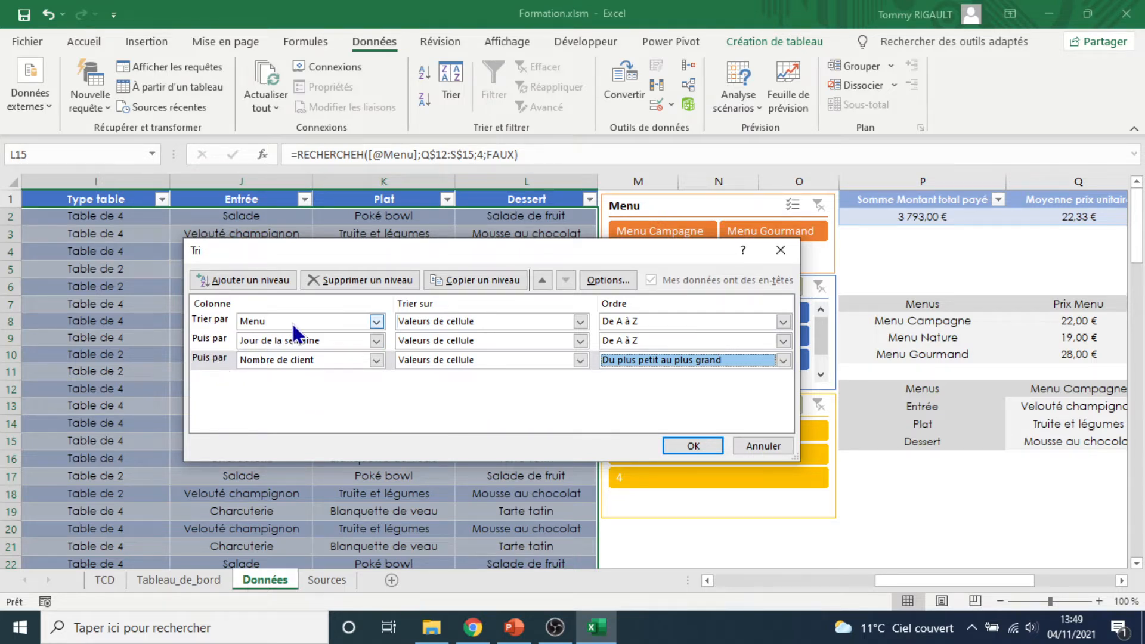
pyautogui.click(687, 446)
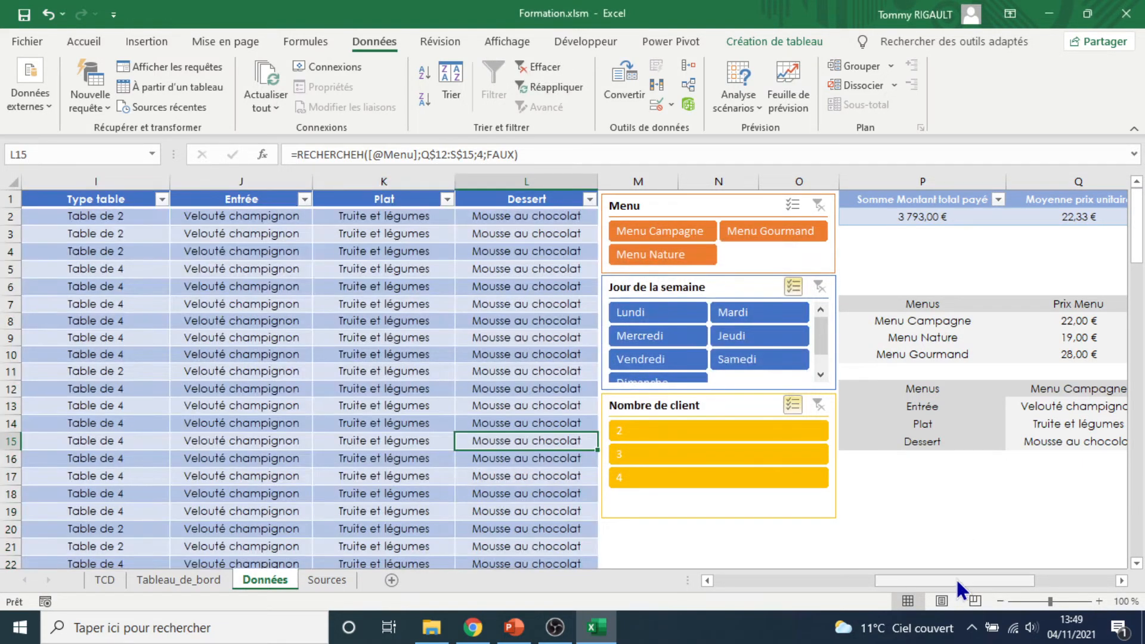
# Scroll back to the start of the table and through the sorted rows to check the order
pyautogui.moveTo(955, 578); pyautogui.dragTo(753, 587)
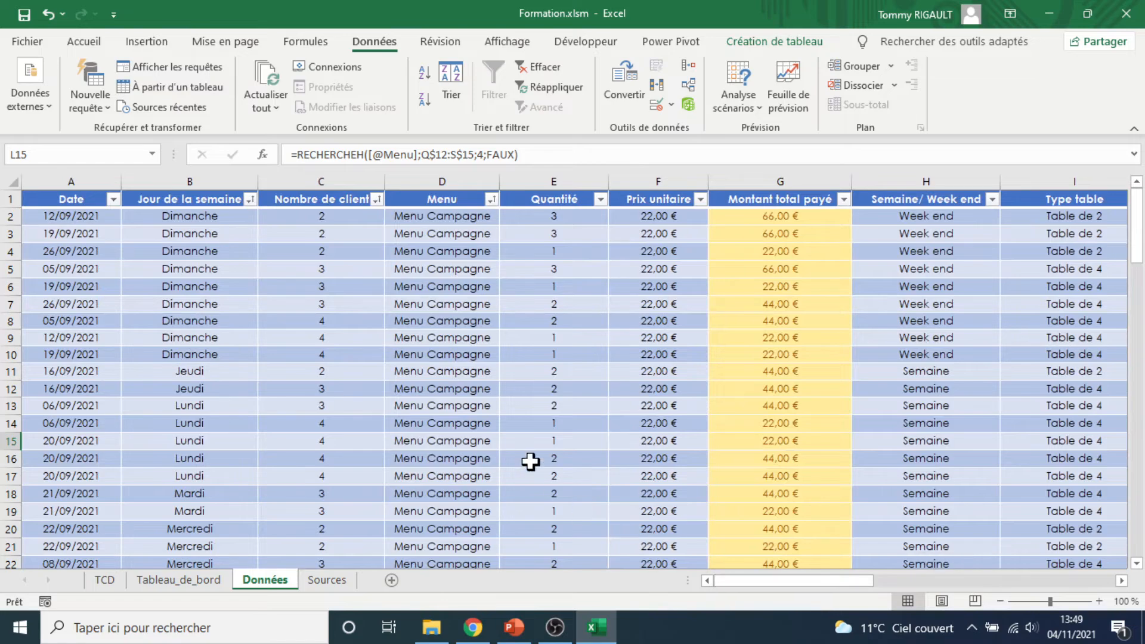
pyautogui.scroll(-10, 451, 264)
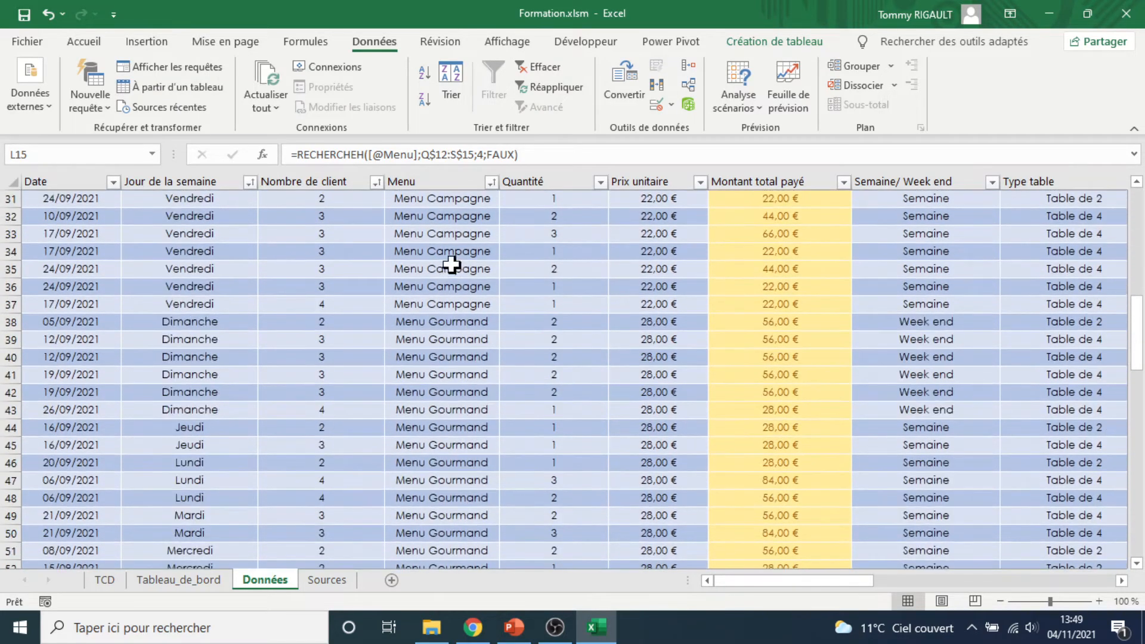
pyautogui.scroll(-6, 456, 358)
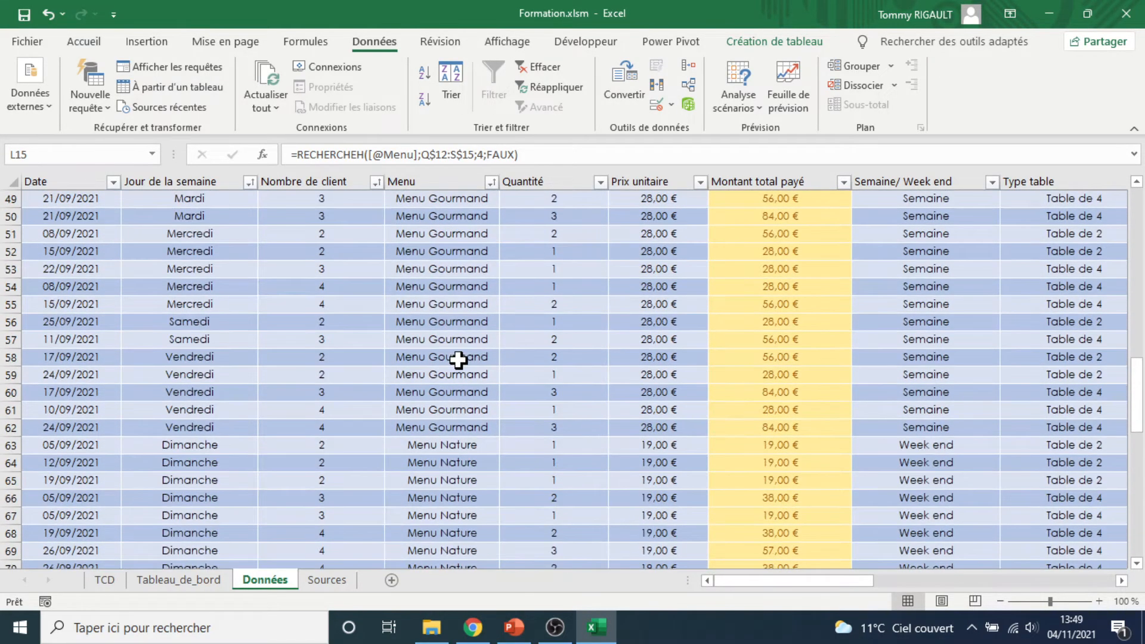
pyautogui.scroll(-2, 458, 359)
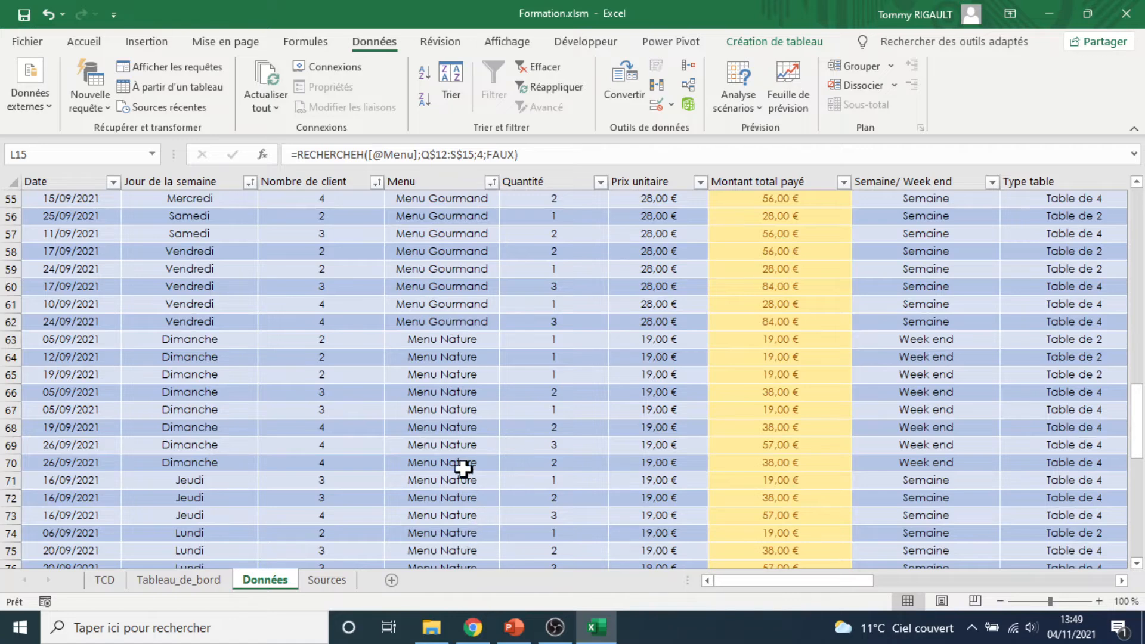
pyautogui.scroll(18, 463, 469)
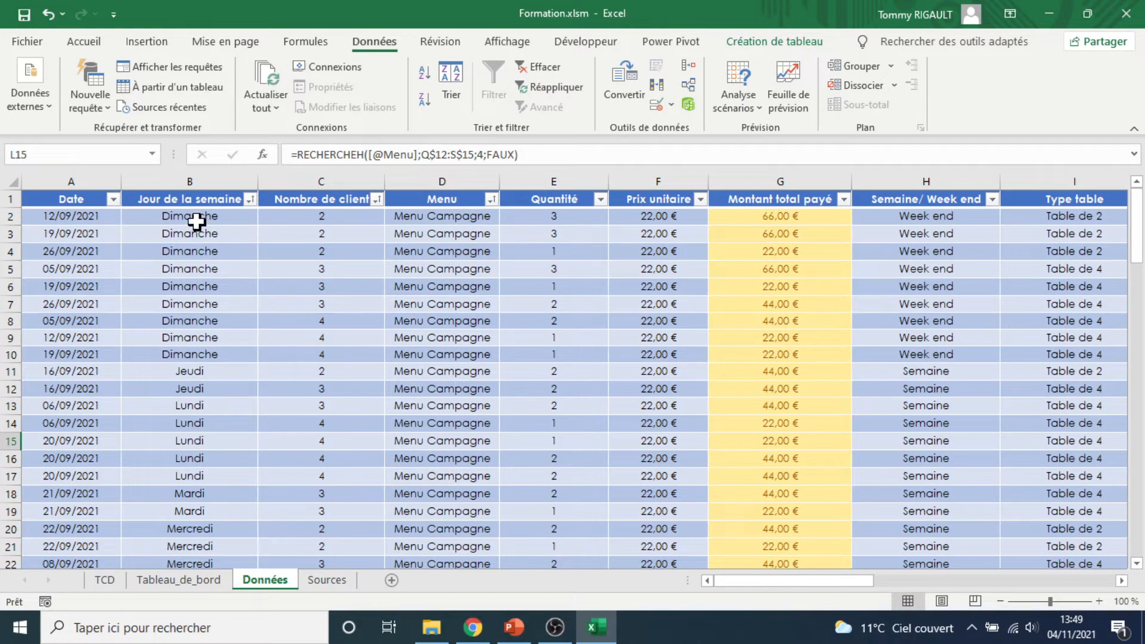
# Select groups of day, menu and client-count cells to examine the nested sort order
pyautogui.moveTo(197, 222); pyautogui.dragTo(185, 511)
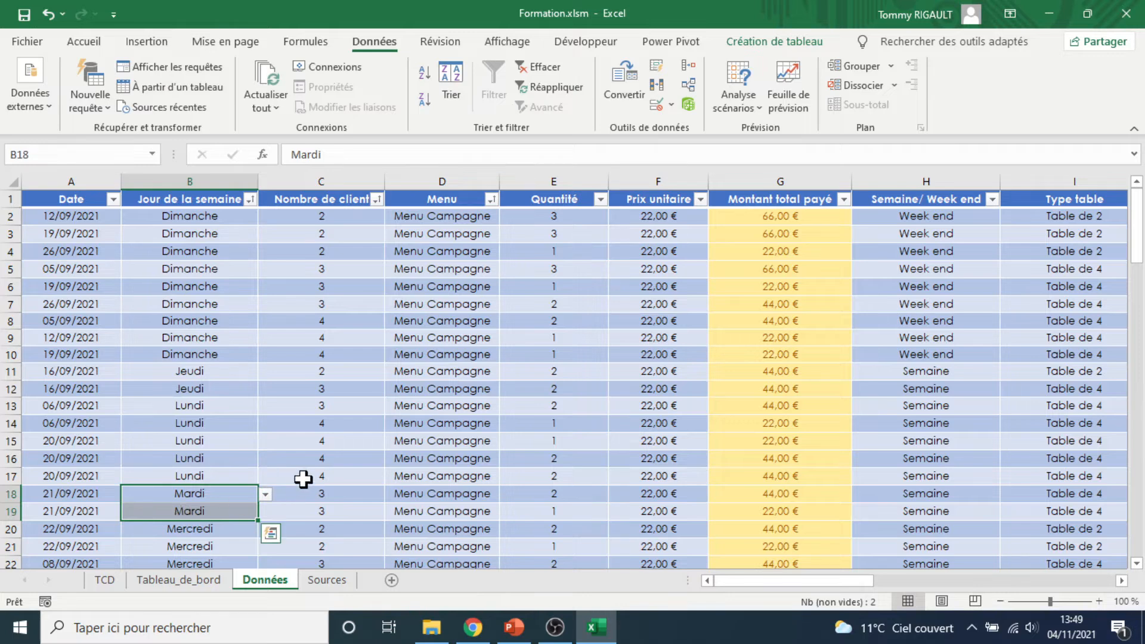
pyautogui.scroll(-10, 340, 430)
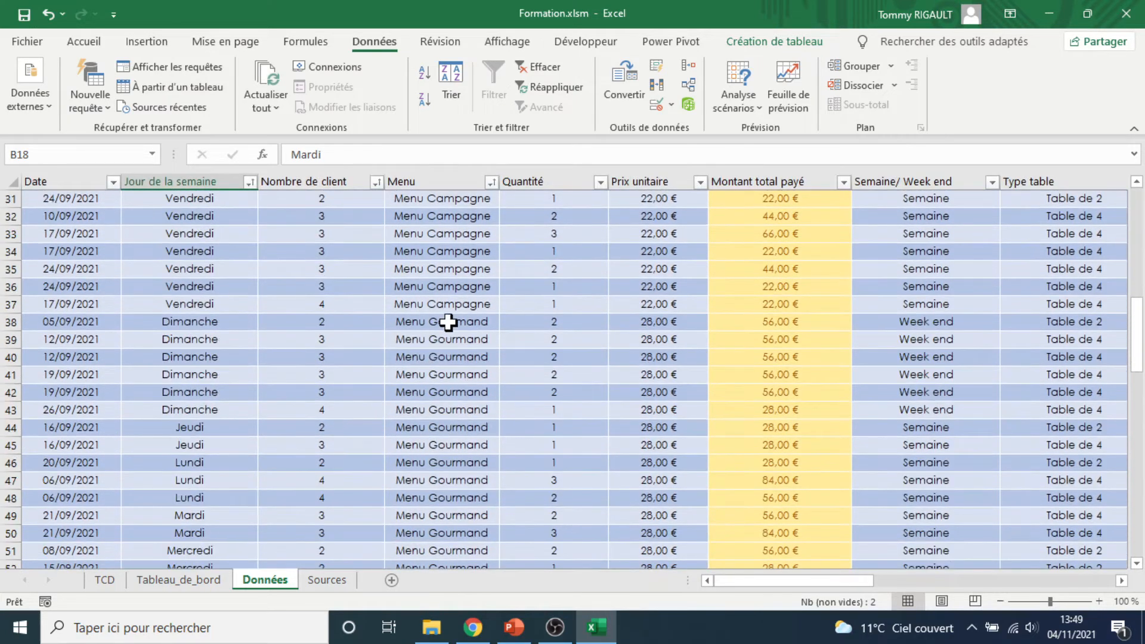
pyautogui.moveTo(436, 322); pyautogui.dragTo(440, 498)
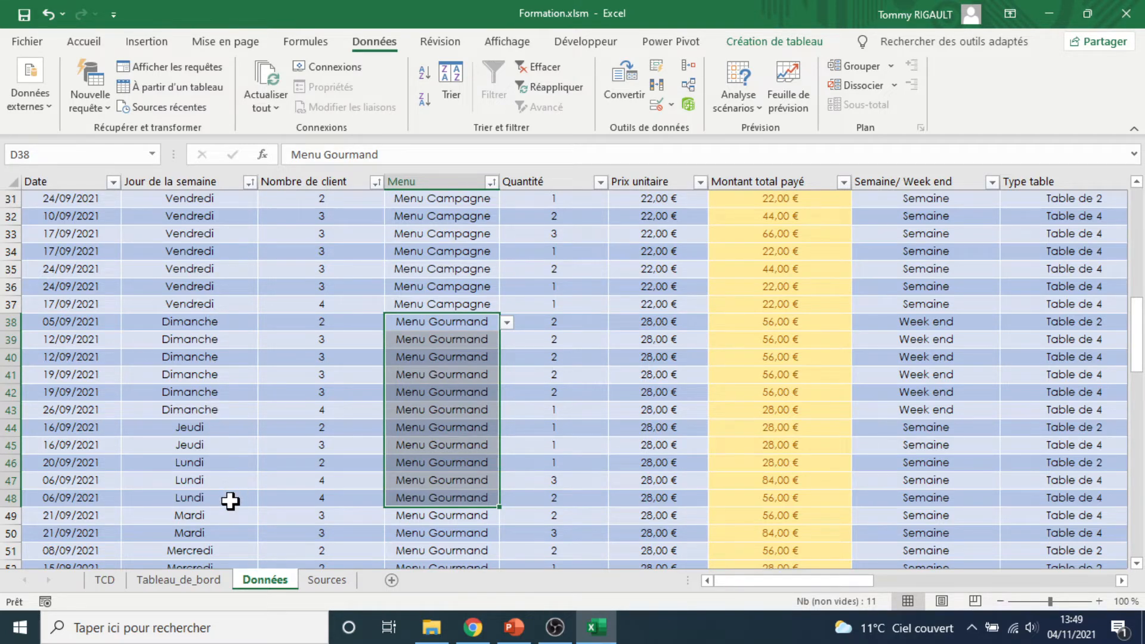
pyautogui.scroll(10, 354, 334)
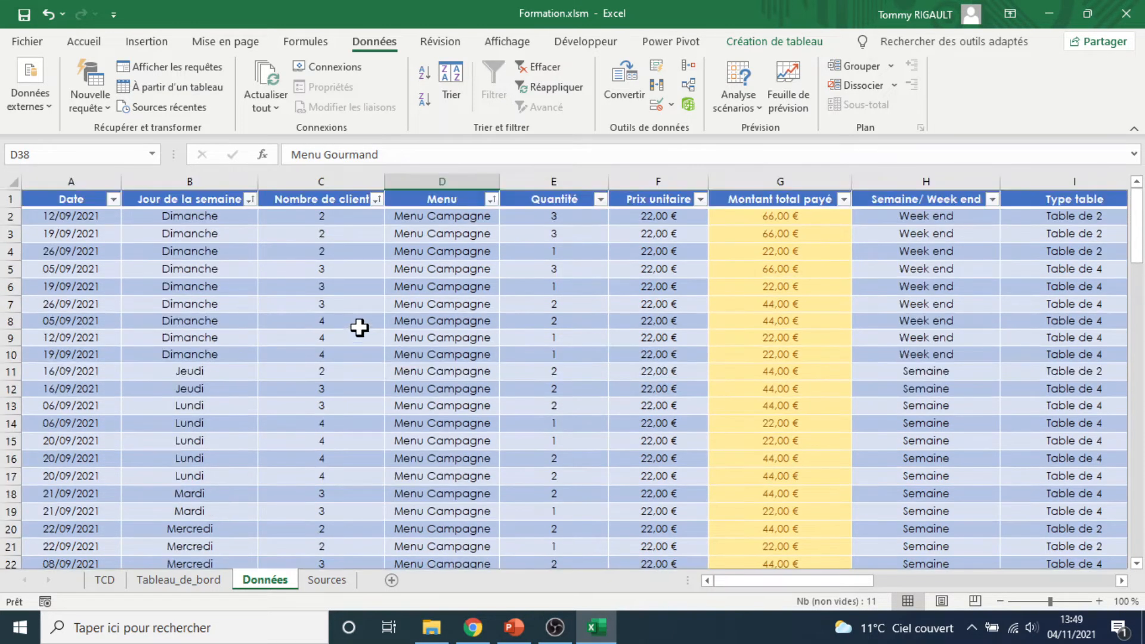
pyautogui.moveTo(212, 218); pyautogui.dragTo(204, 353)
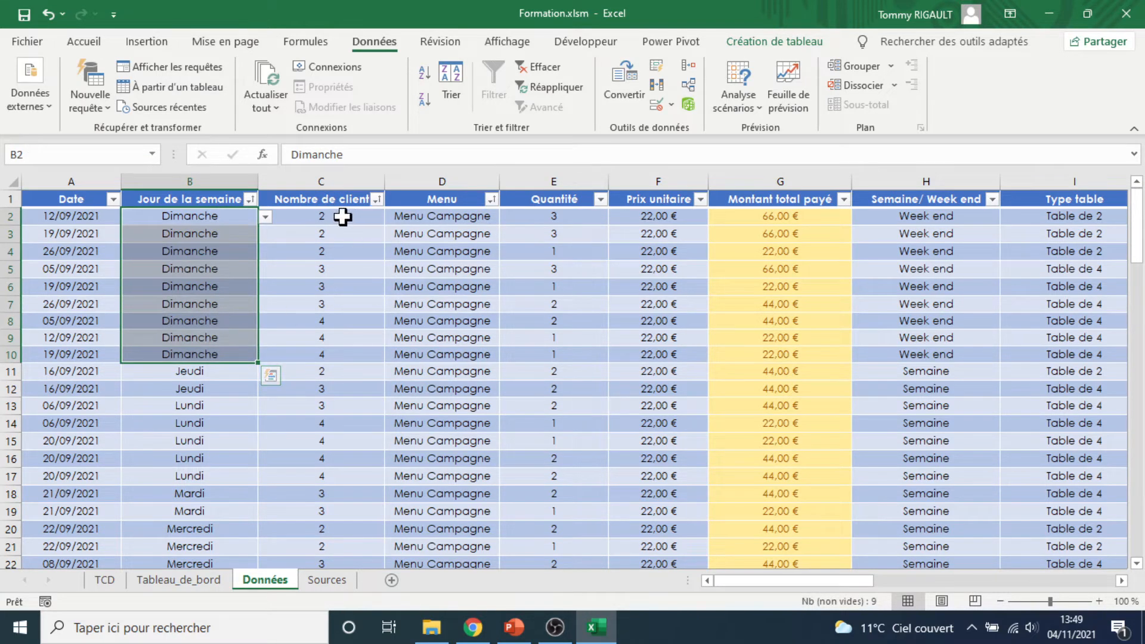
pyautogui.moveTo(341, 218); pyautogui.dragTo(332, 357)
pyautogui.moveTo(324, 214); pyautogui.dragTo(358, 353)
pyautogui.click(356, 321)
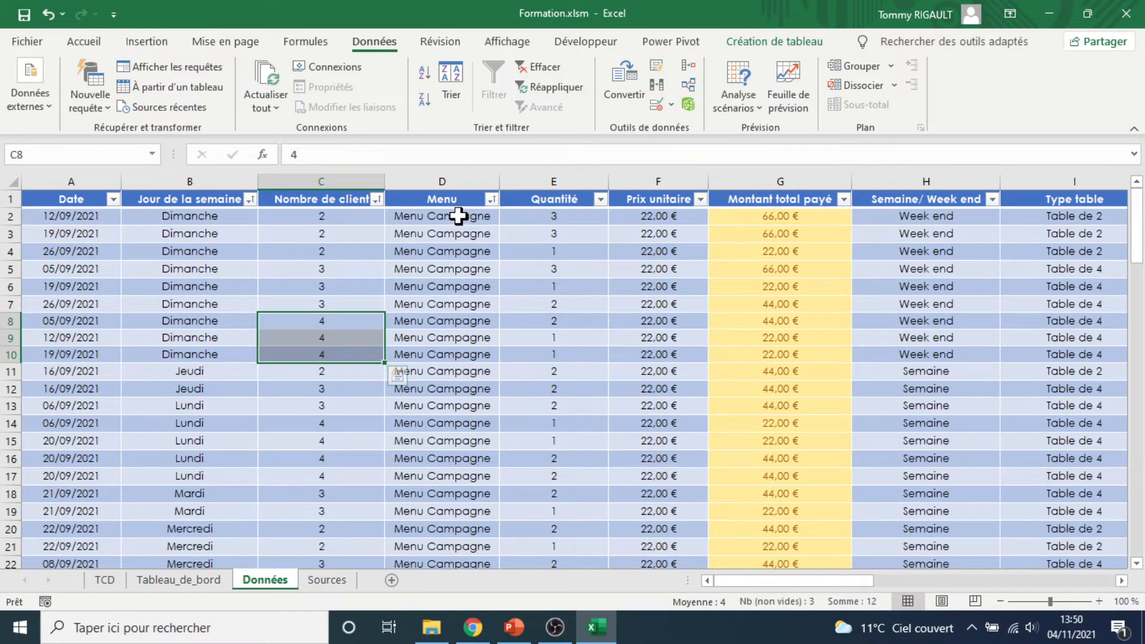
# Reopen the custom sort, move the Jour de la semaine level above Menu so it becomes the first key, and apply
pyautogui.click(450, 178)
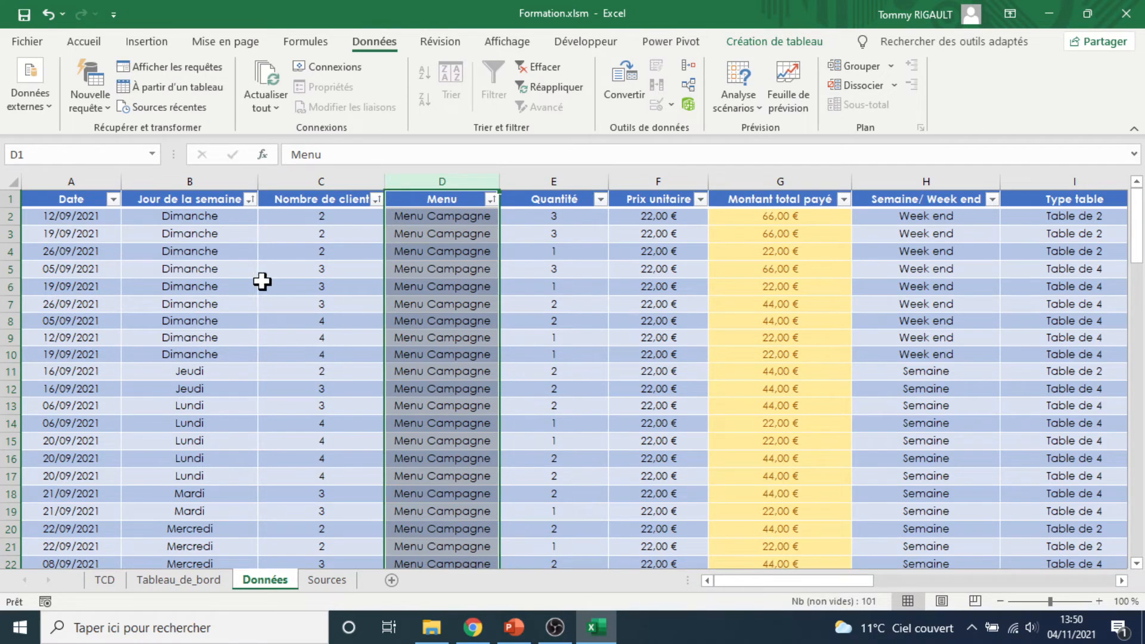
pyautogui.click(553, 251)
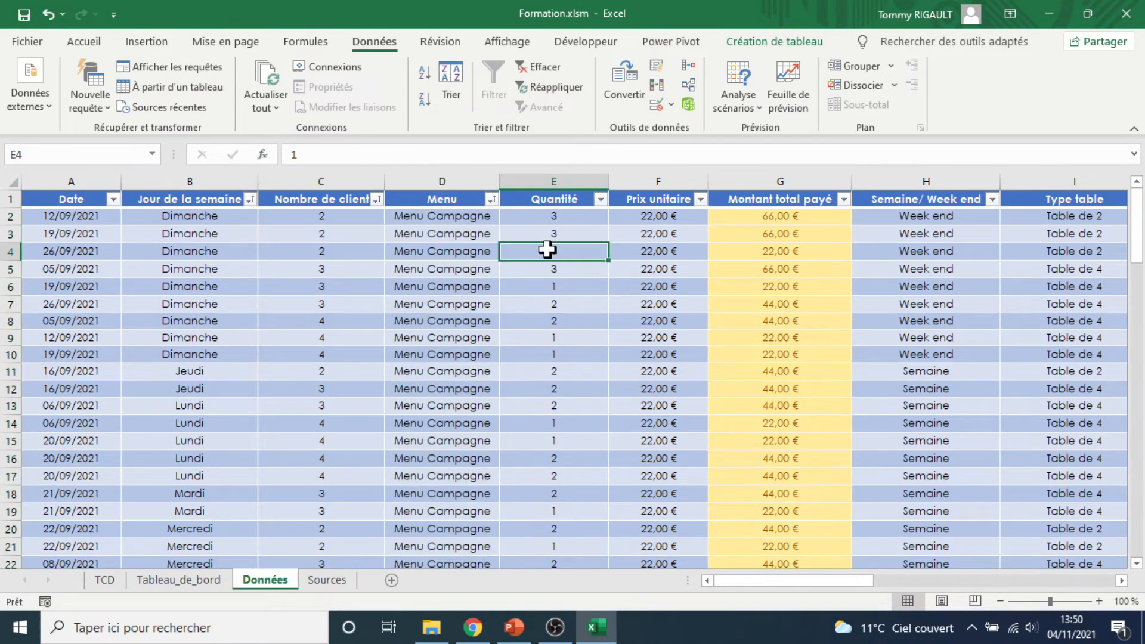
pyautogui.click(452, 89)
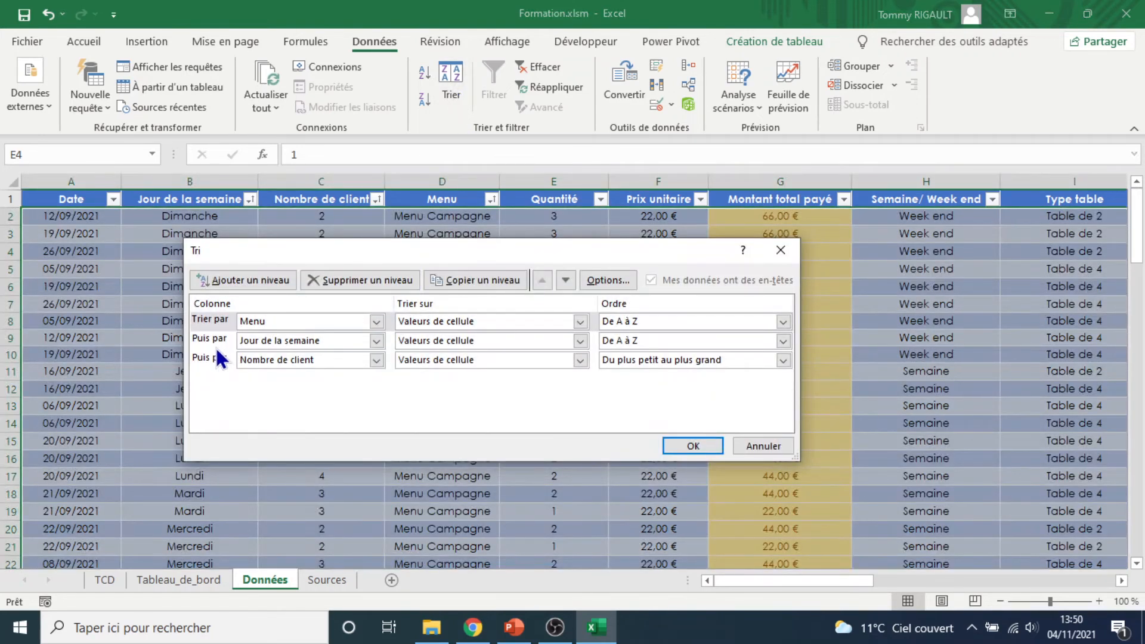
pyautogui.click(205, 338)
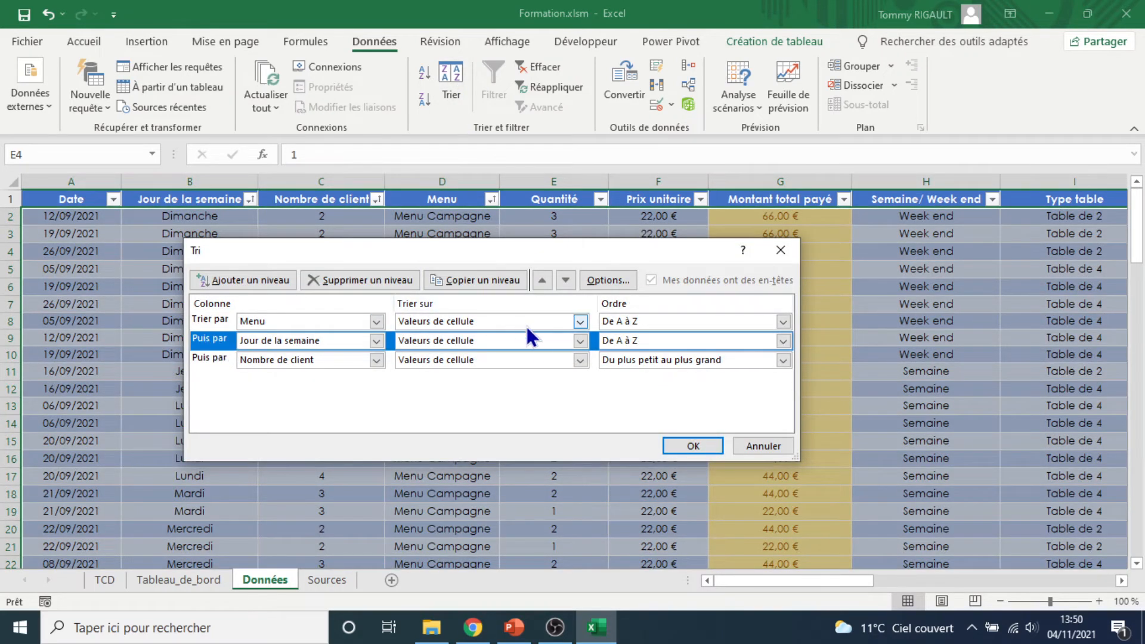
pyautogui.click(546, 280)
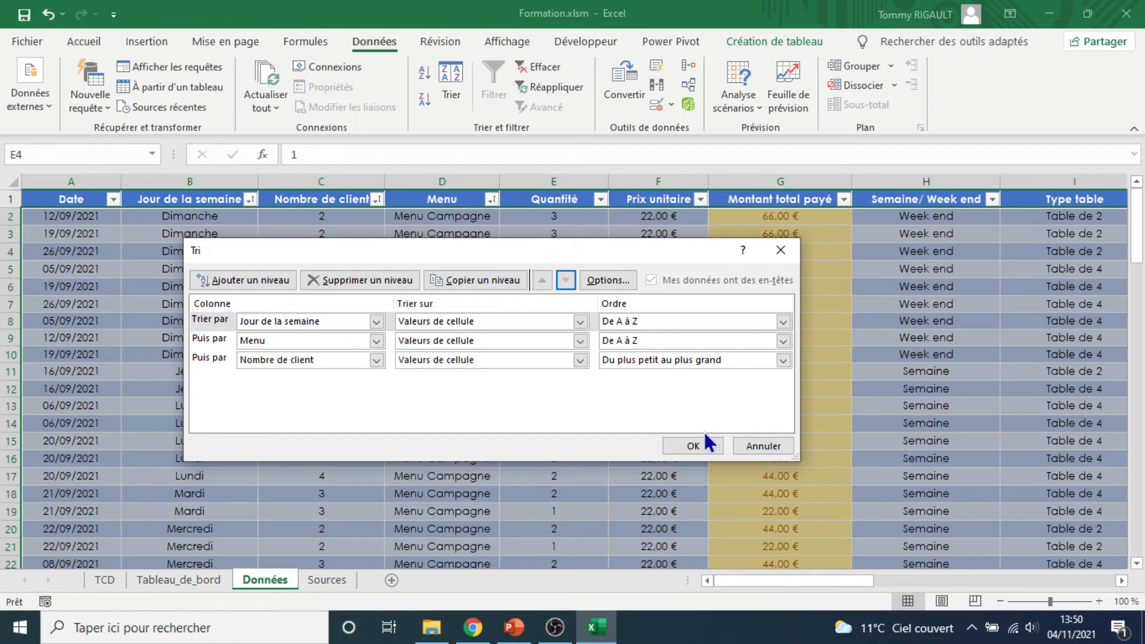
pyautogui.click(692, 446)
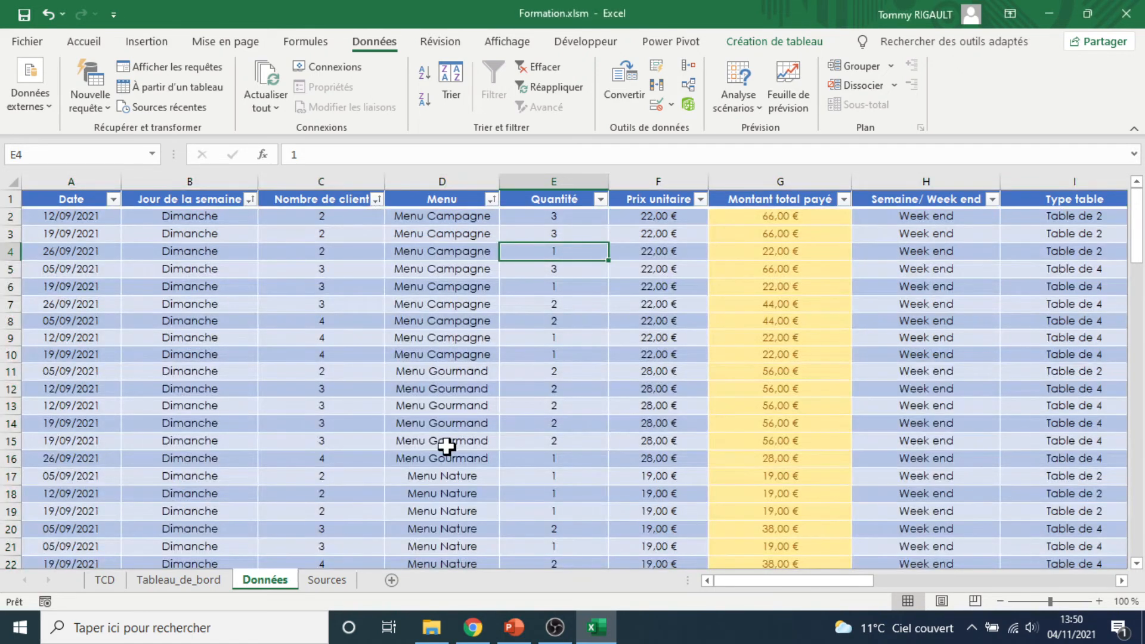
# Select day and menu cell groups and scroll through the table to examine the new nested sort order
pyautogui.moveTo(224, 217); pyautogui.dragTo(197, 541)
pyautogui.scroll(-4, 224, 508)
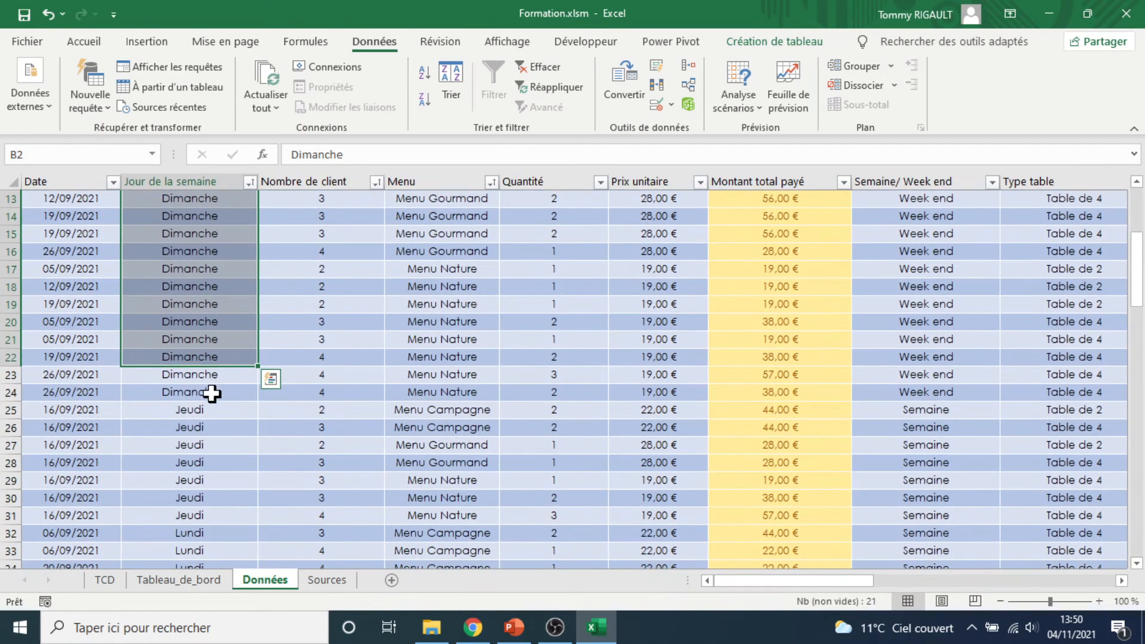
pyautogui.moveTo(216, 392); pyautogui.dragTo(206, 208)
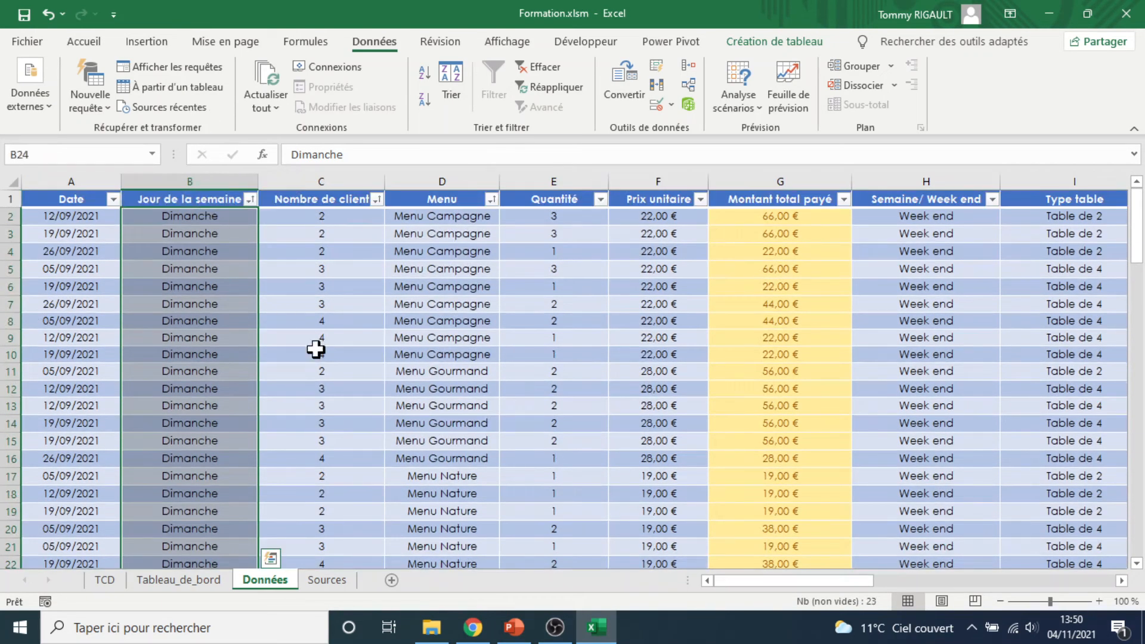
pyautogui.scroll(-7, 334, 375)
pyautogui.scroll(-20, 334, 376)
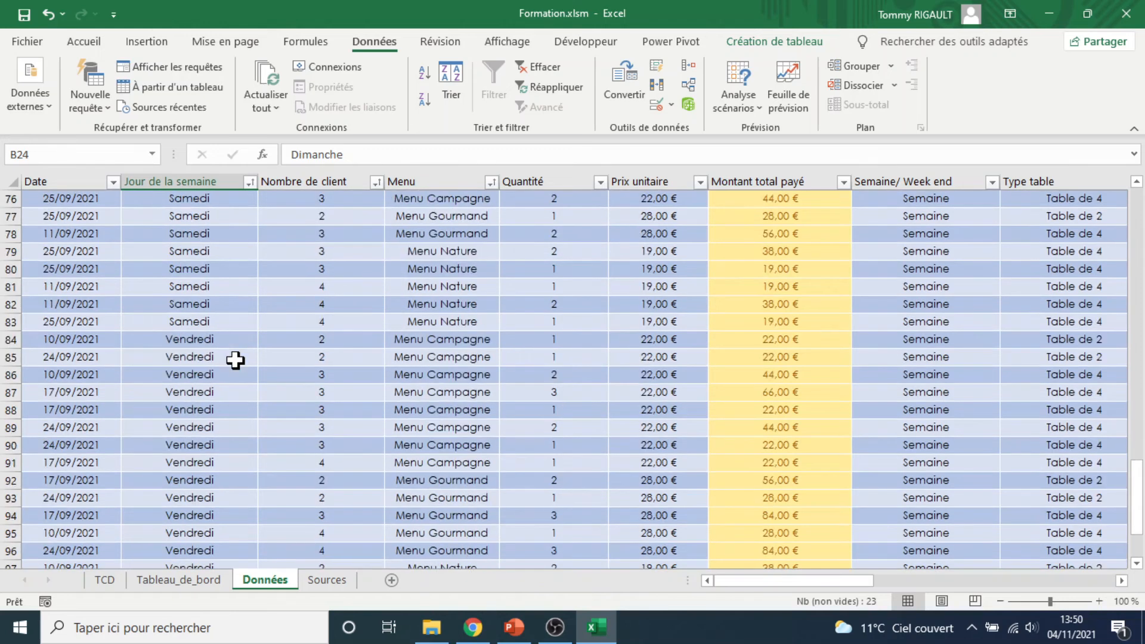
pyautogui.scroll(20, 235, 361)
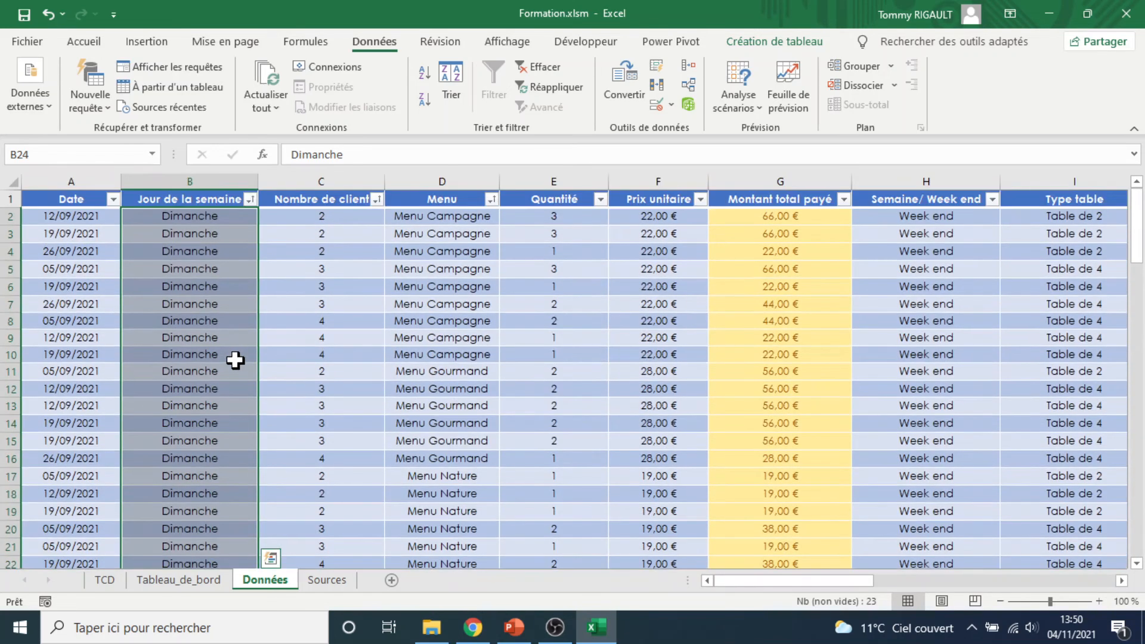
pyautogui.click(477, 222)
pyautogui.moveTo(477, 227); pyautogui.dragTo(447, 543)
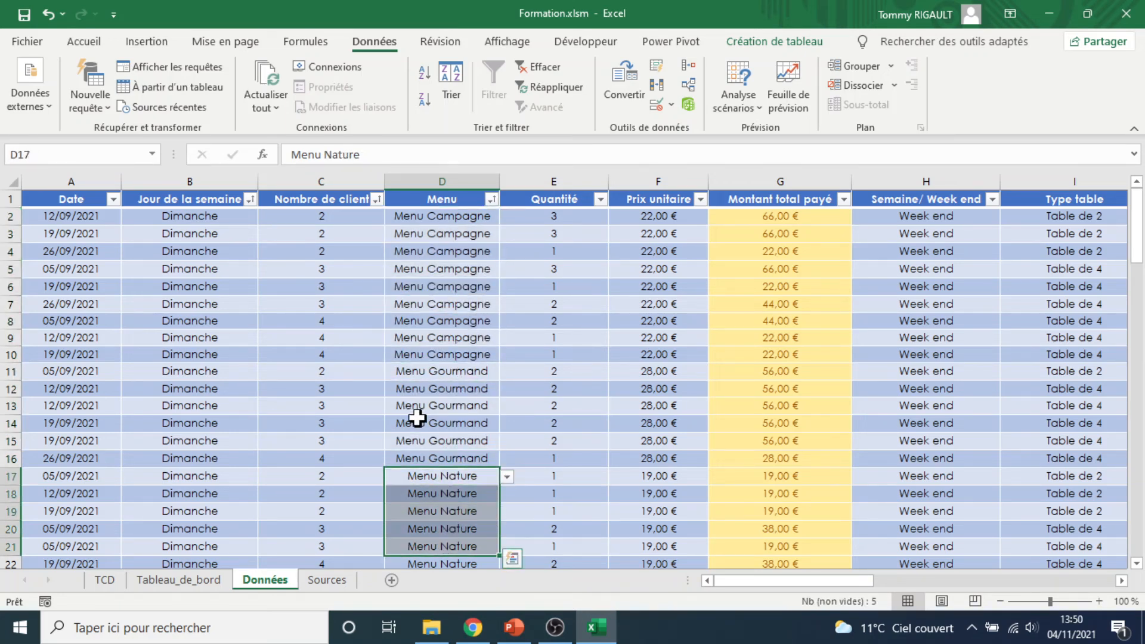
pyautogui.moveTo(408, 222); pyautogui.dragTo(415, 353)
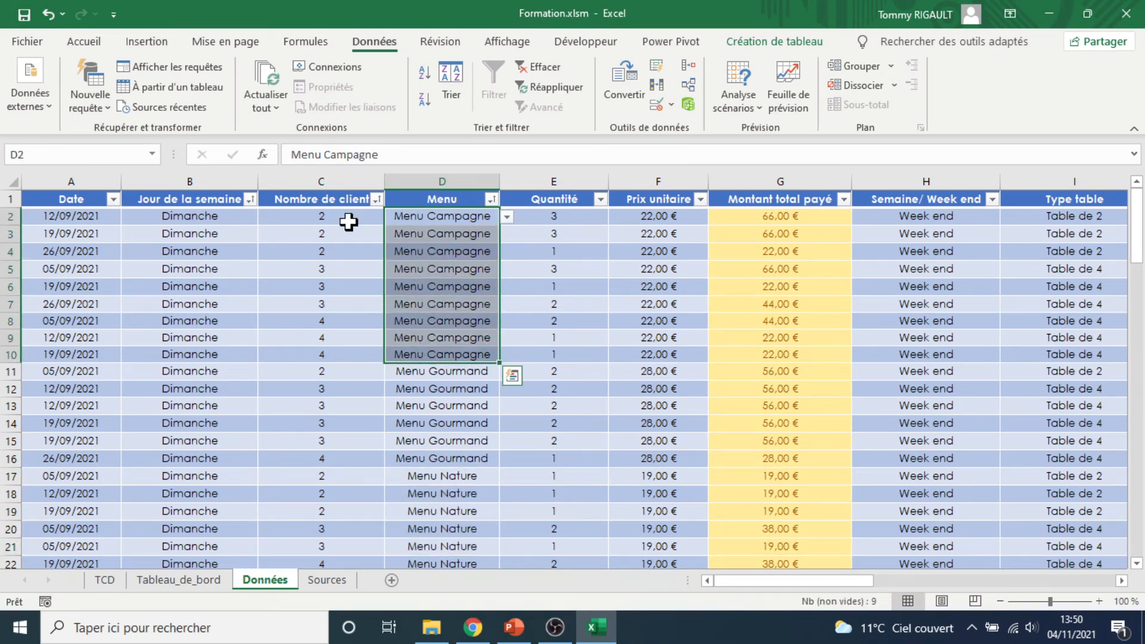